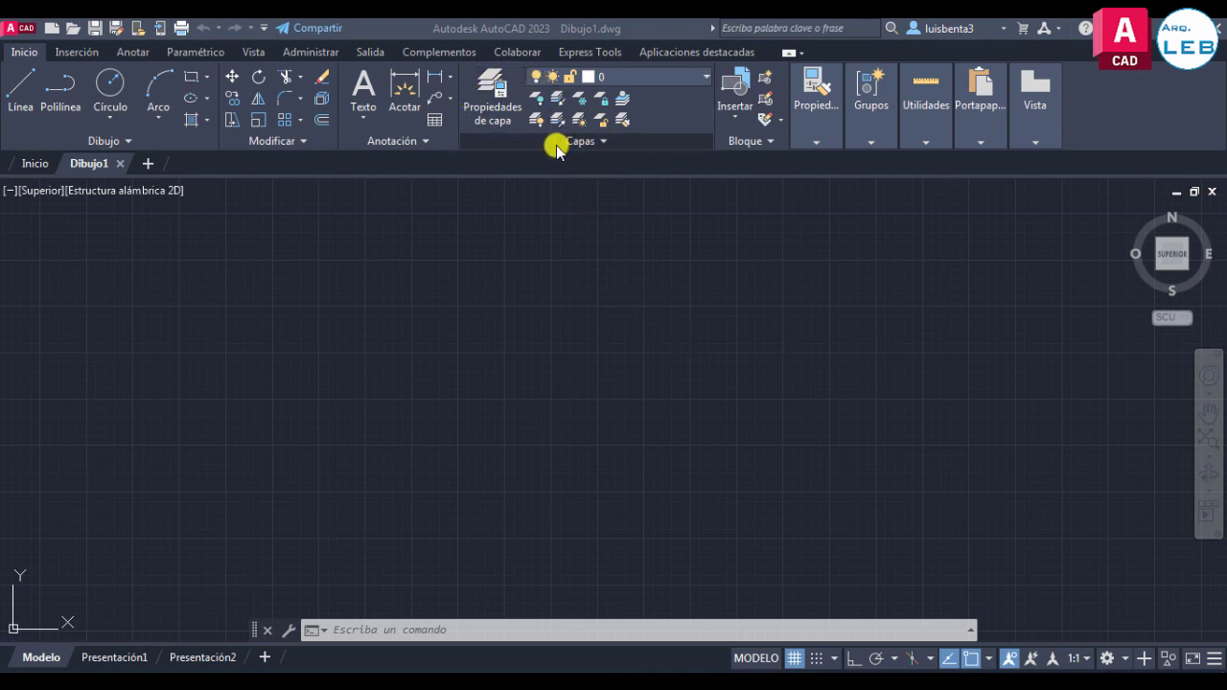
Step: Create a new layer named MUROS in the Layer Properties Manager
{"action": "left_click", "coordinate": [708, 78]}
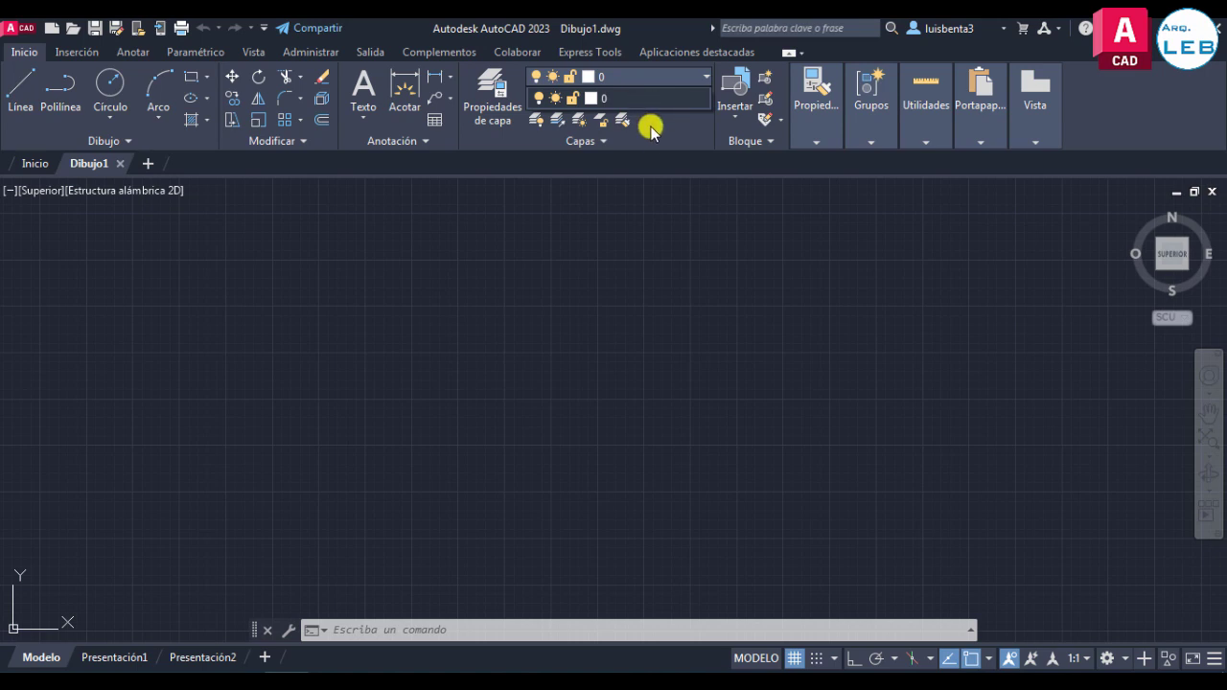
{"action": "left_click", "coordinate": [707, 79]}
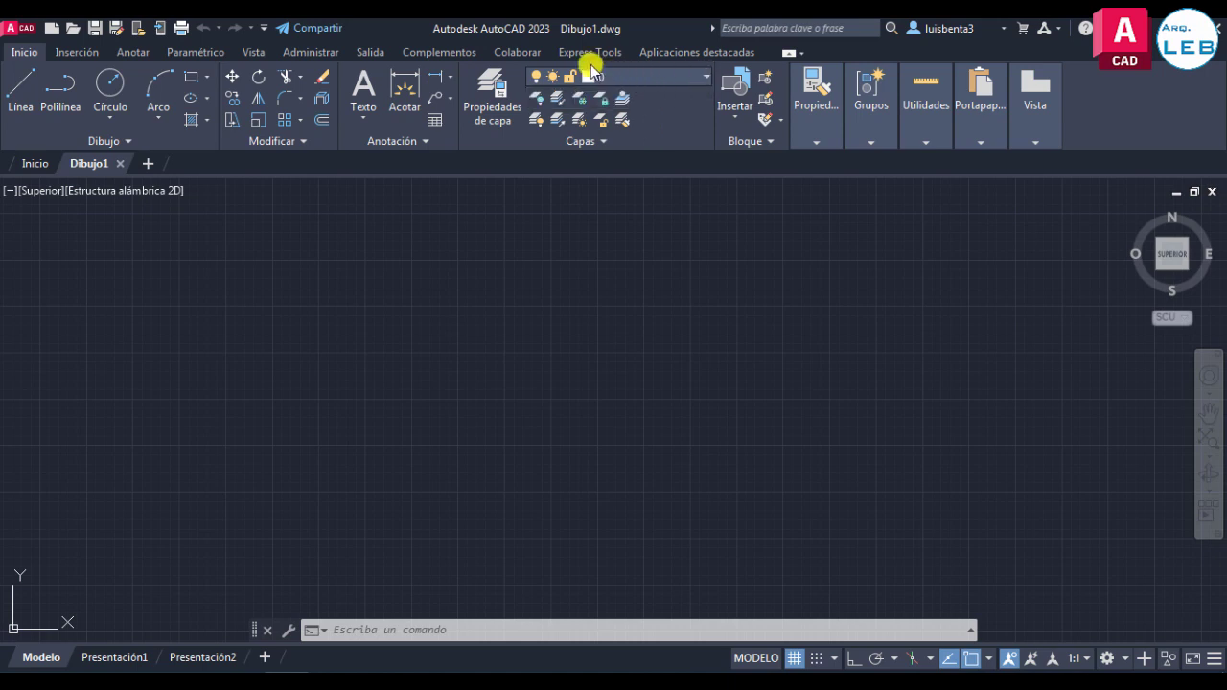
{"action": "left_click", "coordinate": [496, 88]}
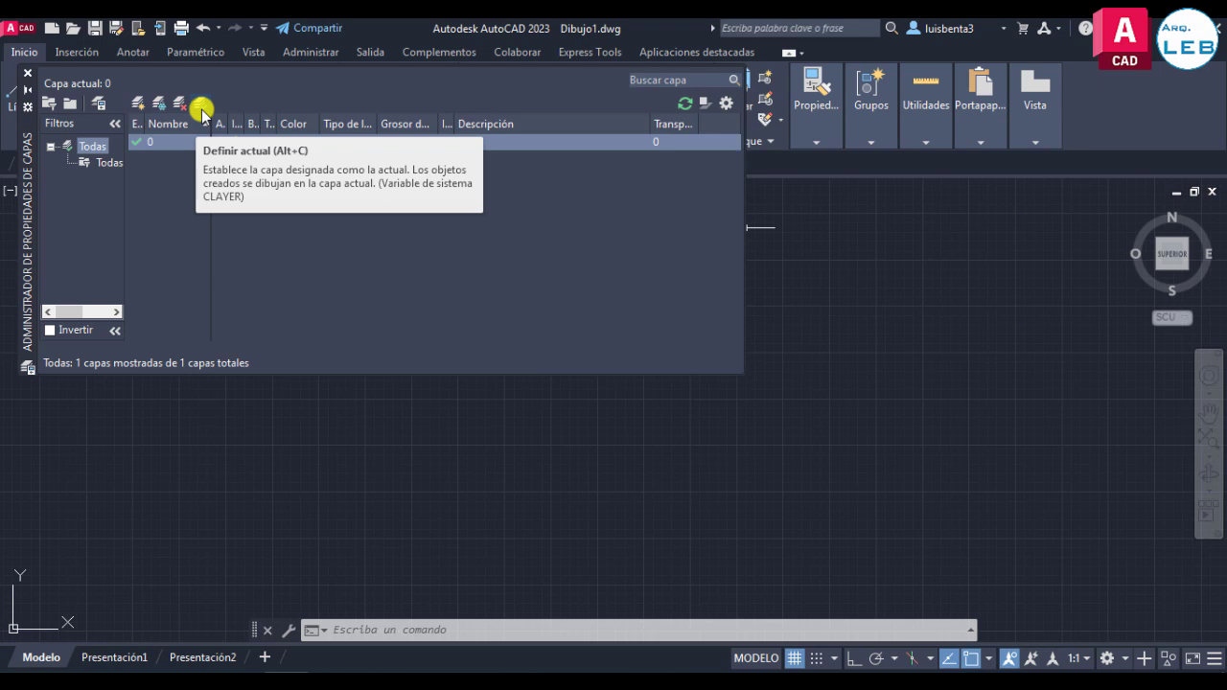
{"action": "left_click", "coordinate": [137, 103]}
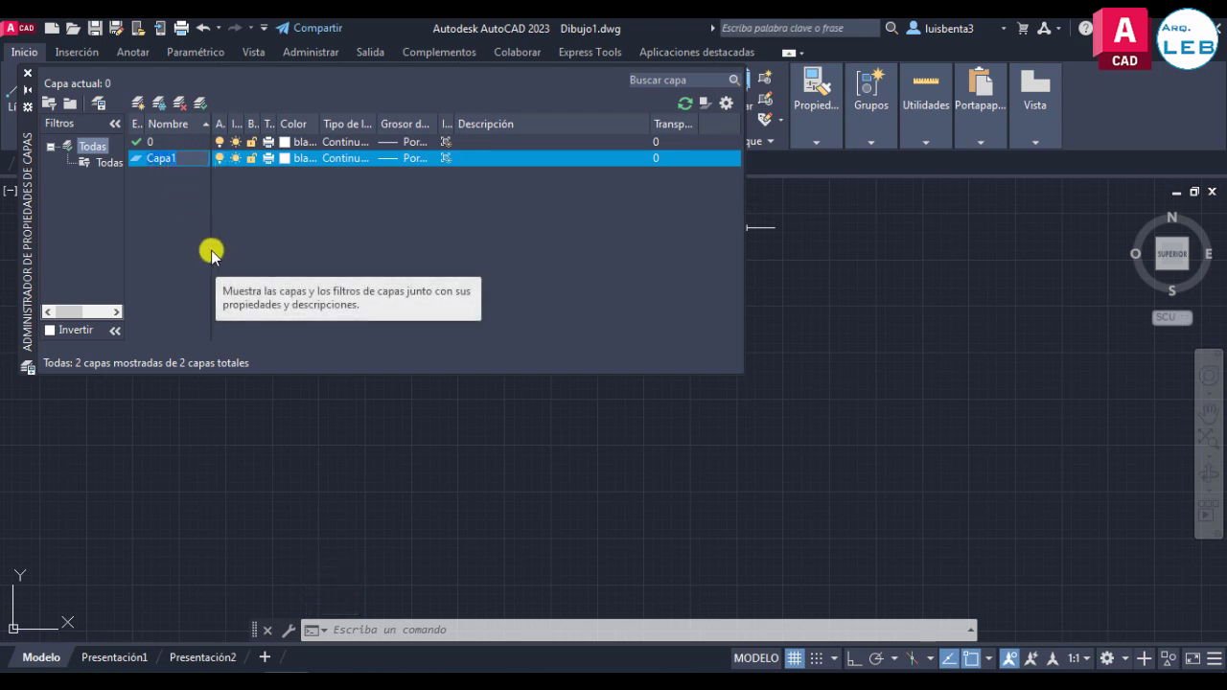
{"action": "type", "text": "MUROS"}
{"action": "key", "text": "Return"}
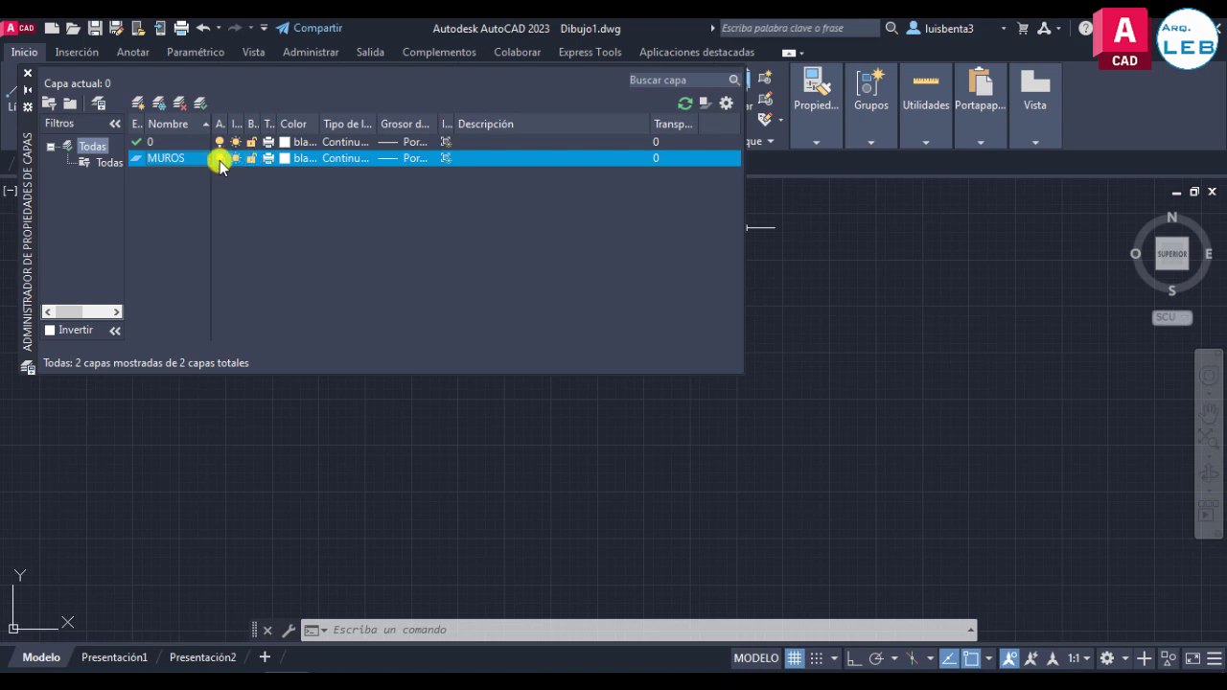
Step: Toggle MUROS's on/off, freeze, lock and plot states, then widen the Color column to show blanco
{"action": "left_click", "coordinate": [220, 160]}
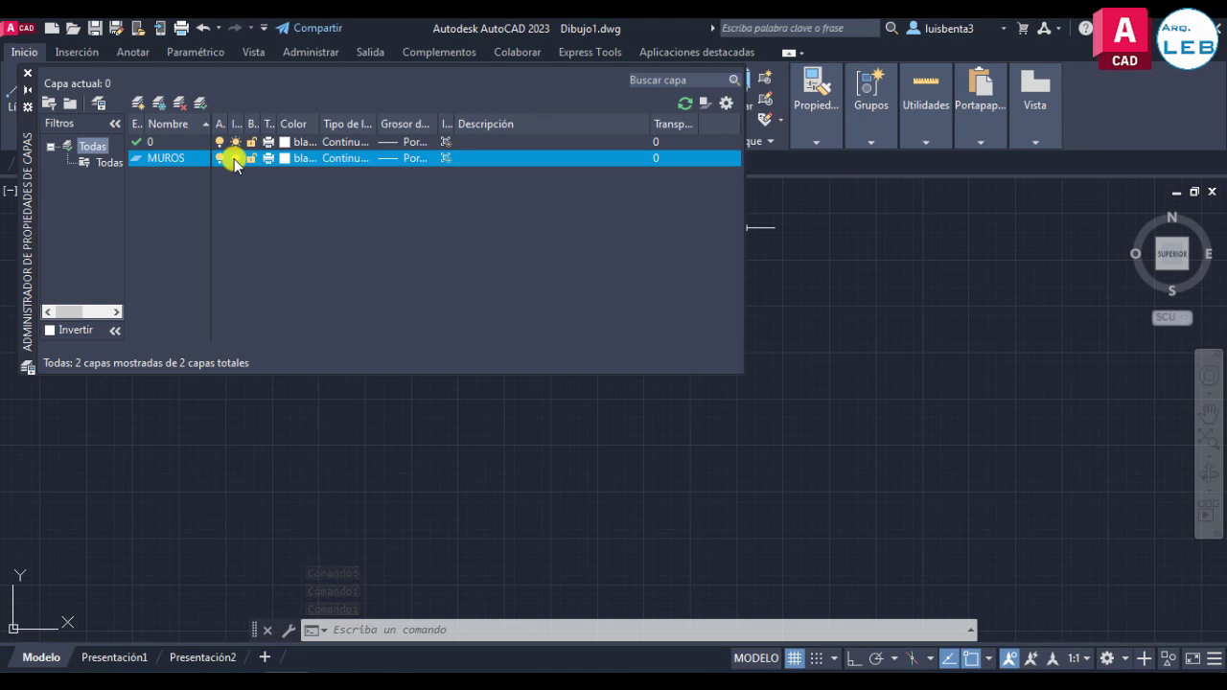
{"action": "left_click", "coordinate": [252, 159]}
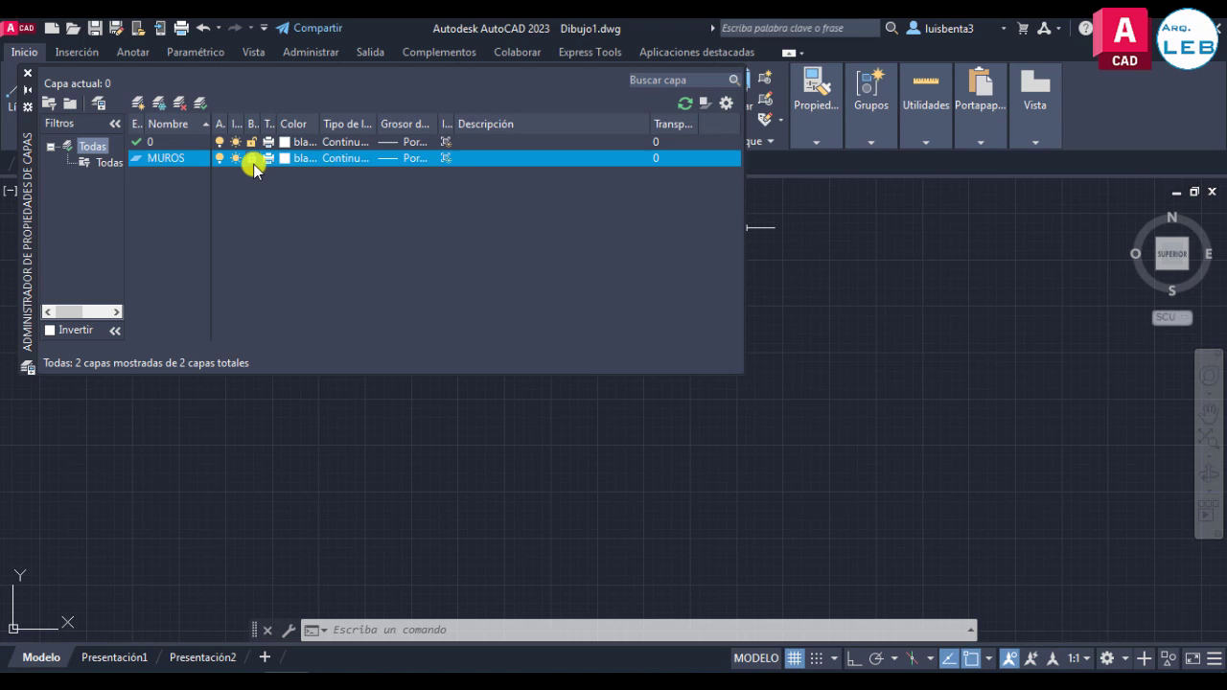
{"action": "left_click", "coordinate": [253, 164]}
{"action": "left_click", "coordinate": [269, 160]}
{"action": "left_click", "coordinate": [265, 165]}
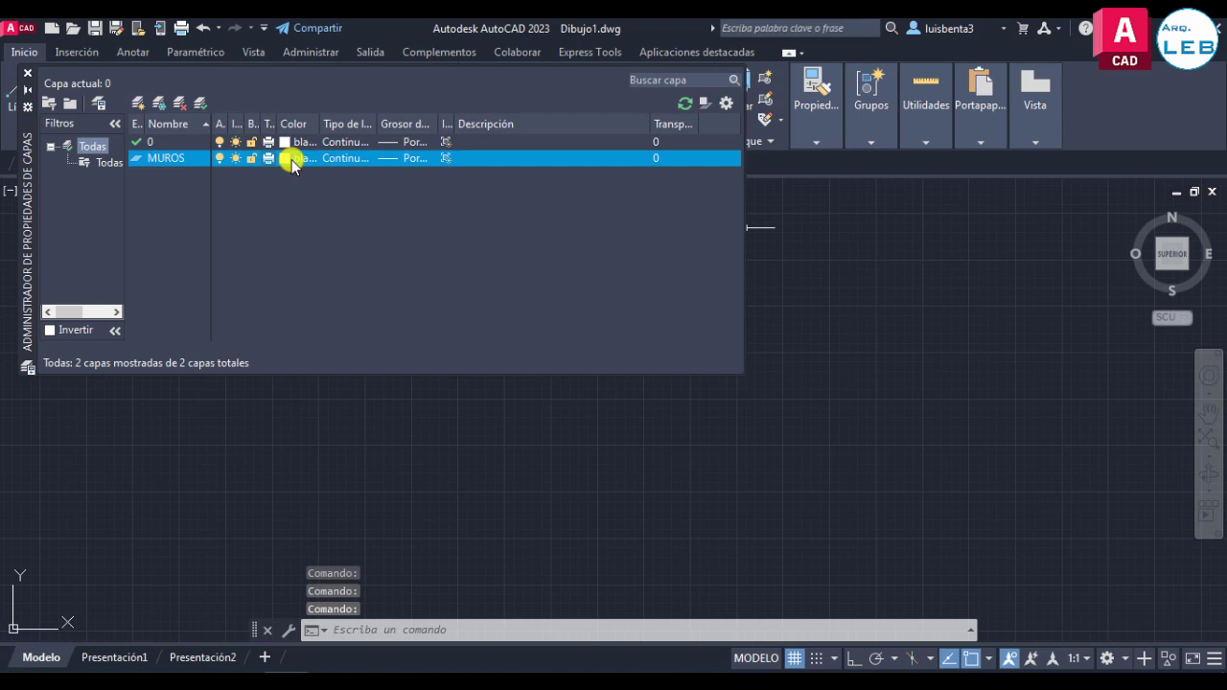
{"action": "double_click", "coordinate": [337, 125]}
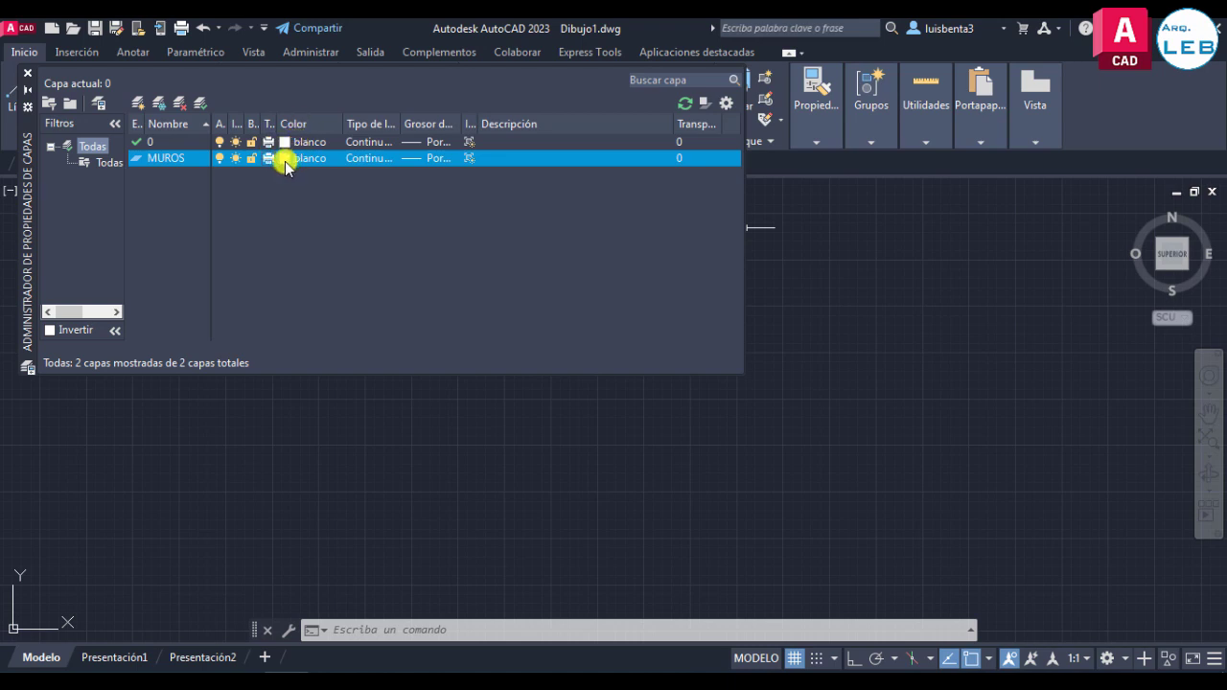
Step: Set MUROS to blue (index 5) and widen the linetype column to show Continuous
{"action": "left_click", "coordinate": [285, 159]}
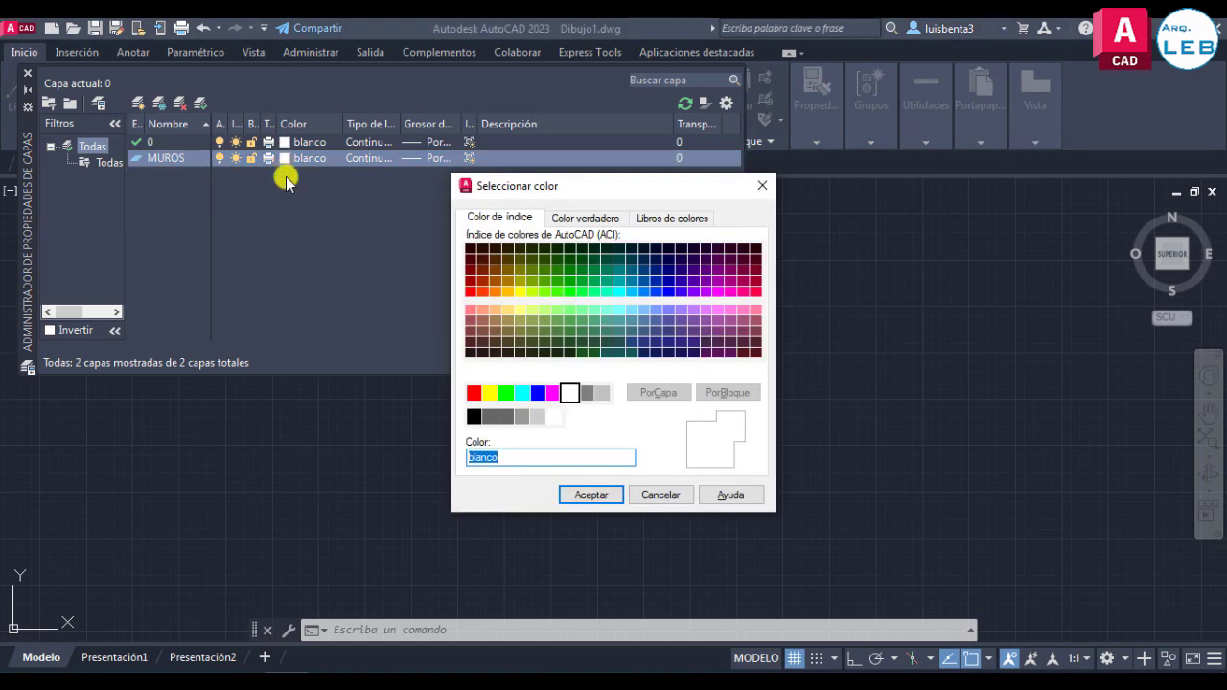
{"action": "left_click", "coordinate": [542, 395]}
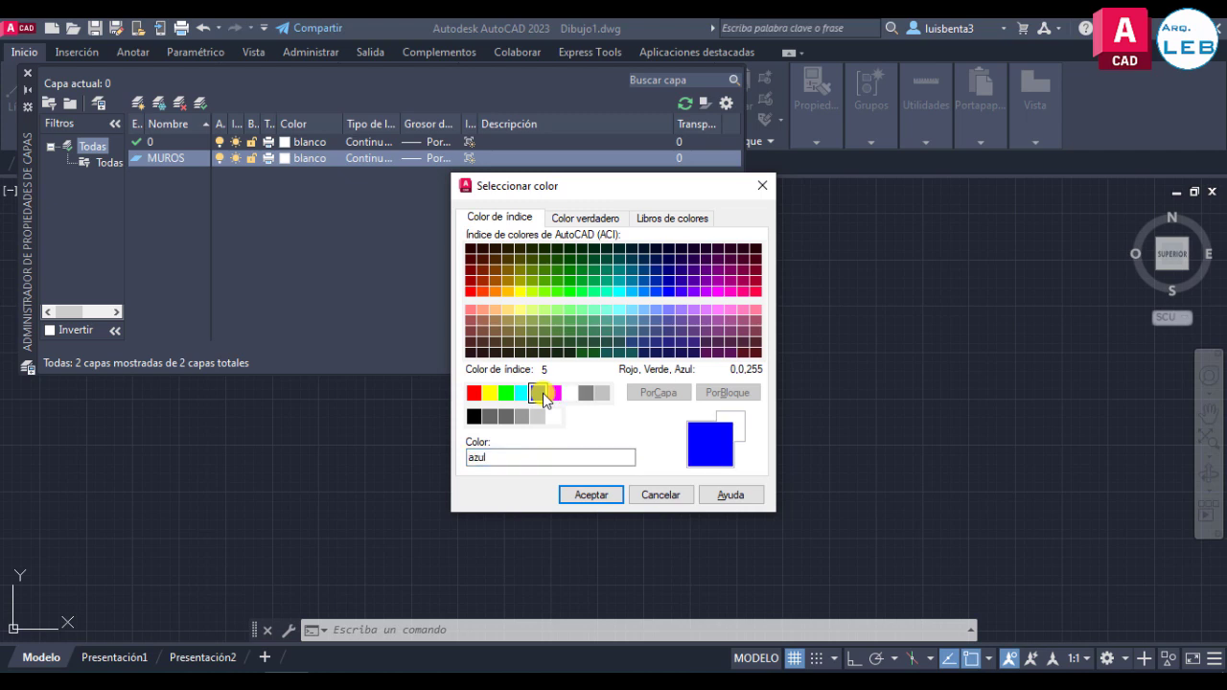
{"action": "left_click", "coordinate": [571, 496]}
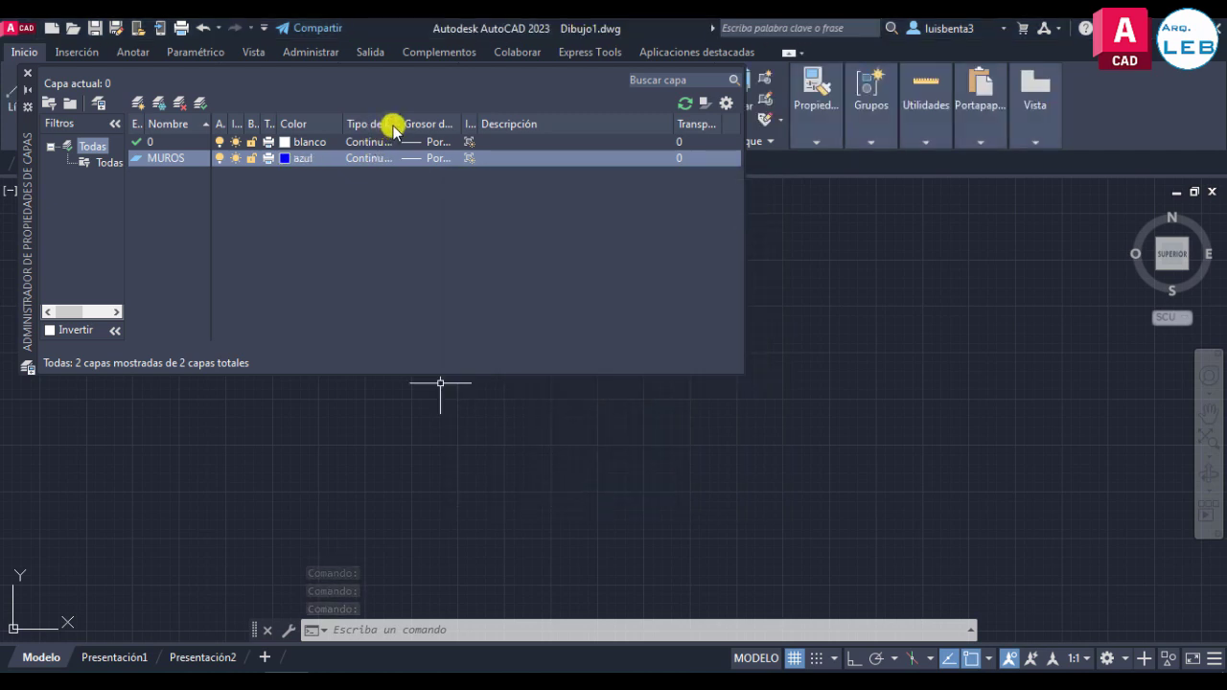
{"action": "left_click_drag", "start_coordinate": [400, 124], "coordinate": [419, 124]}
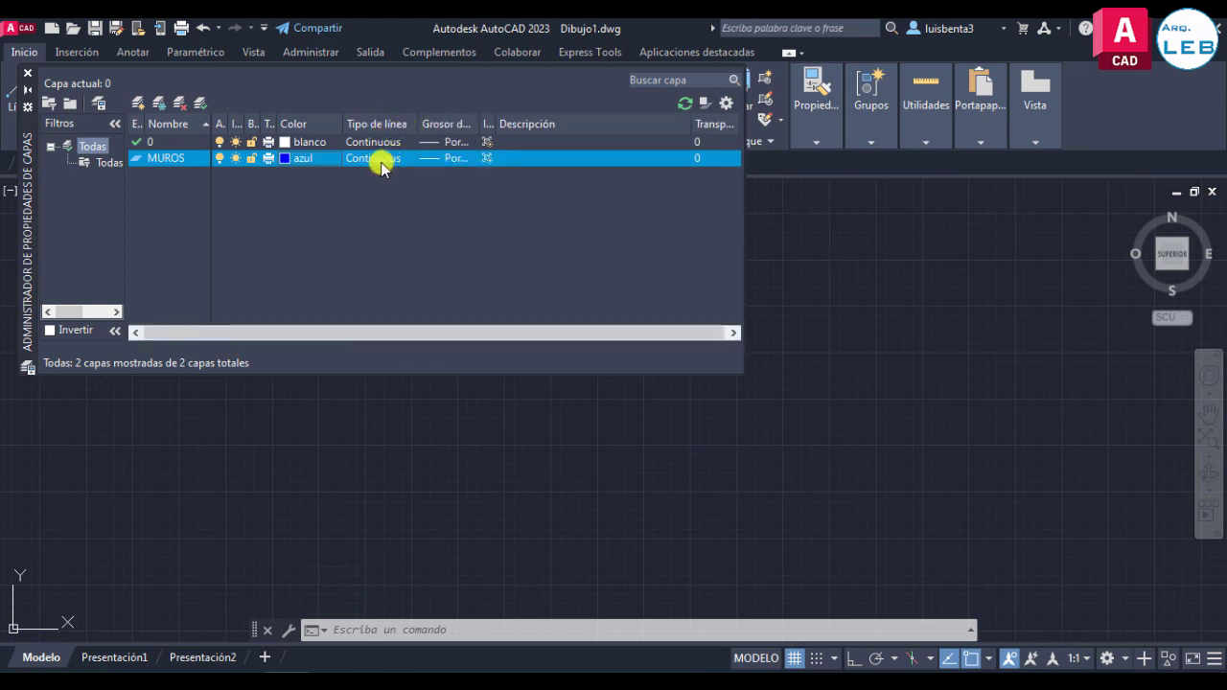
Step: Load the JIS_02_0.7 linetype and assign it to the MUROS layer
{"action": "left_click", "coordinate": [382, 162]}
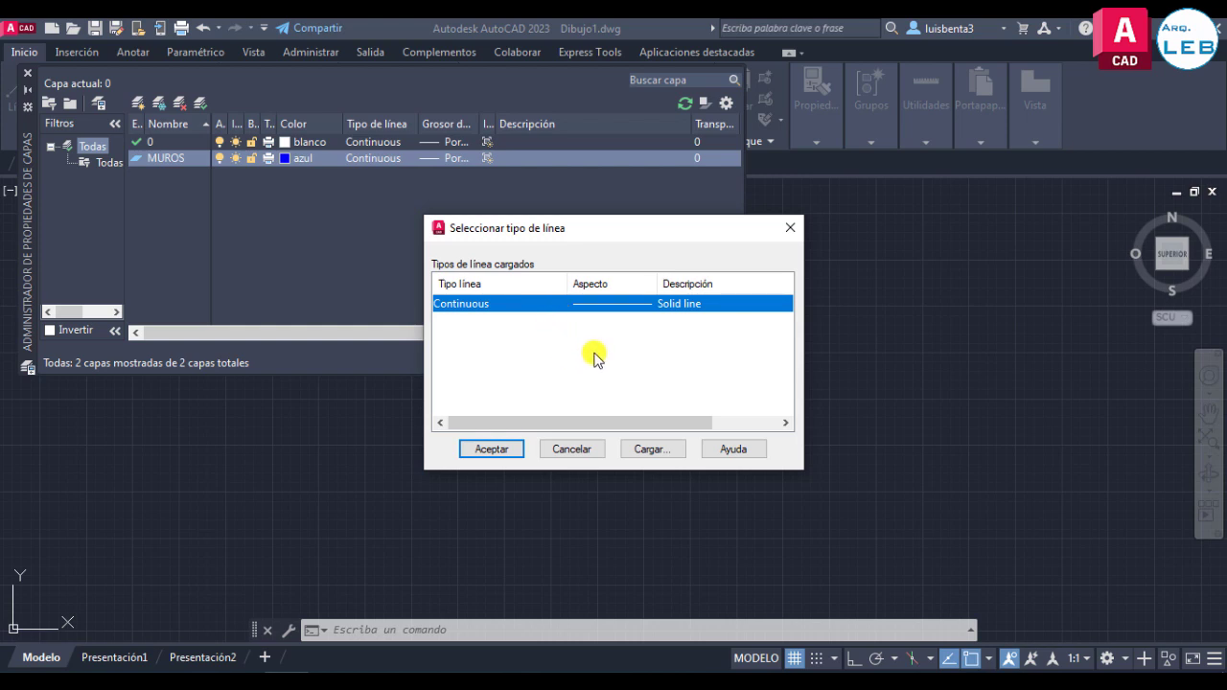
{"action": "left_click_drag", "start_coordinate": [614, 232], "coordinate": [571, 232]}
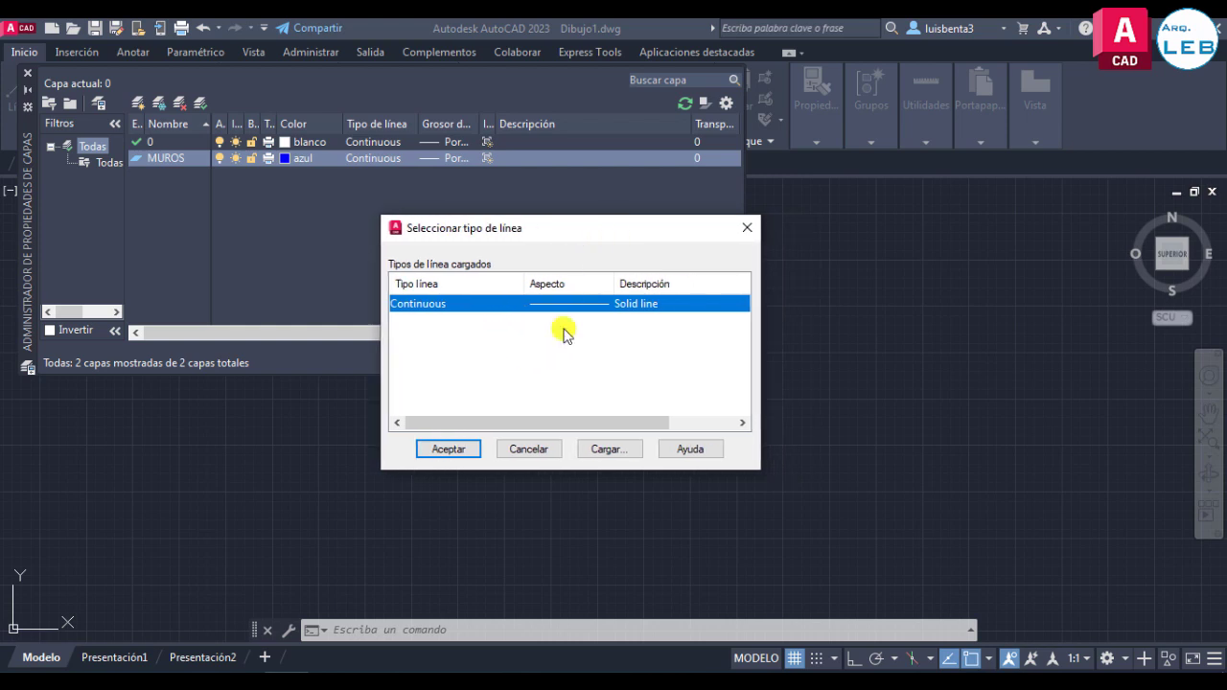
{"action": "left_click", "coordinate": [608, 449]}
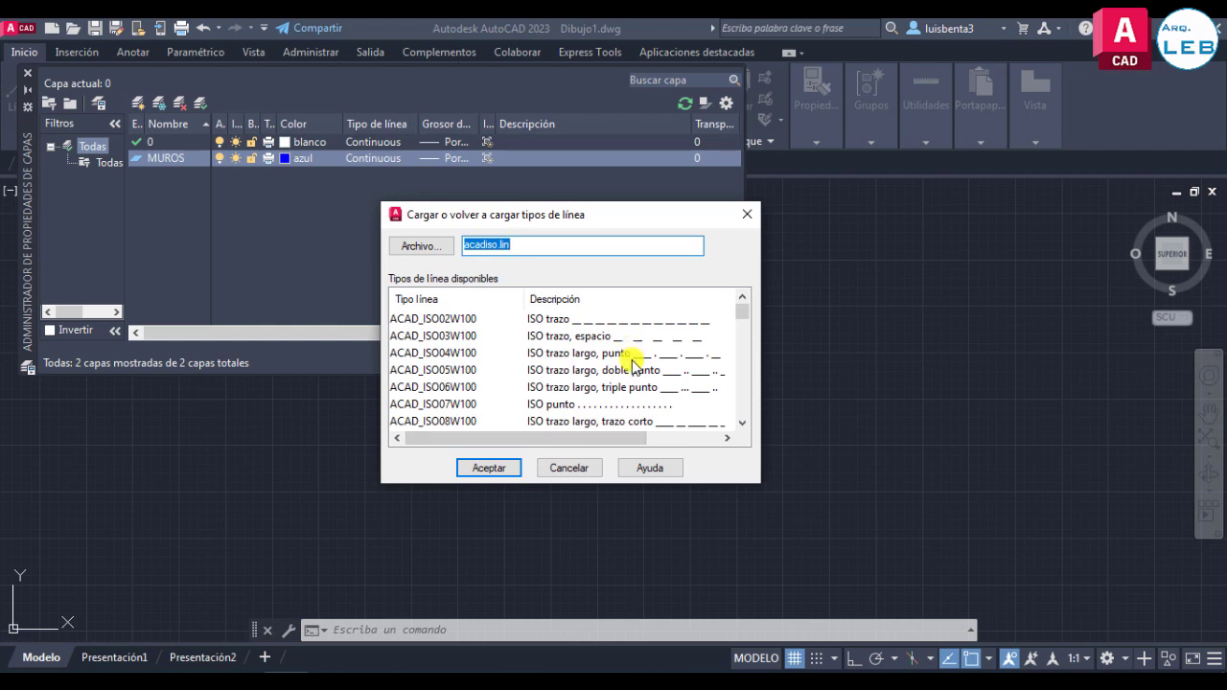
{"action": "scroll", "coordinate": [633, 362], "scroll_direction": "down", "scroll_amount": 3}
{"action": "scroll", "coordinate": [633, 362], "scroll_direction": "down", "scroll_amount": 10}
{"action": "scroll", "coordinate": [633, 365], "scroll_direction": "up", "scroll_amount": 1}
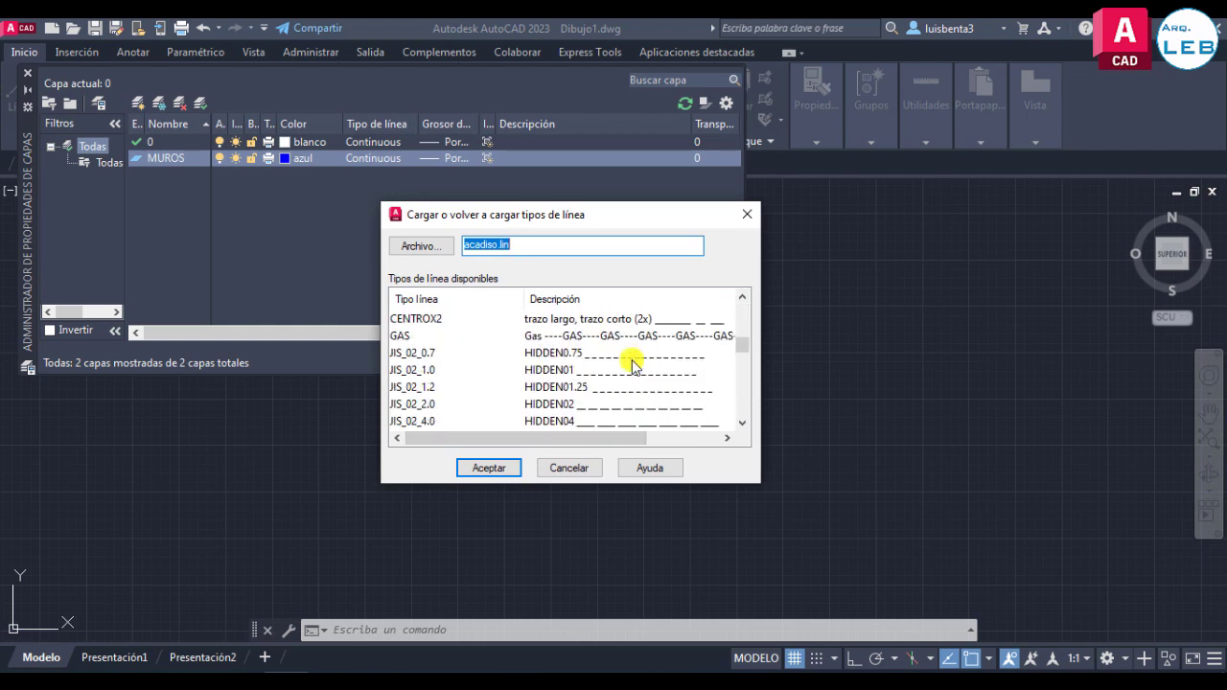
{"action": "left_click", "coordinate": [595, 355]}
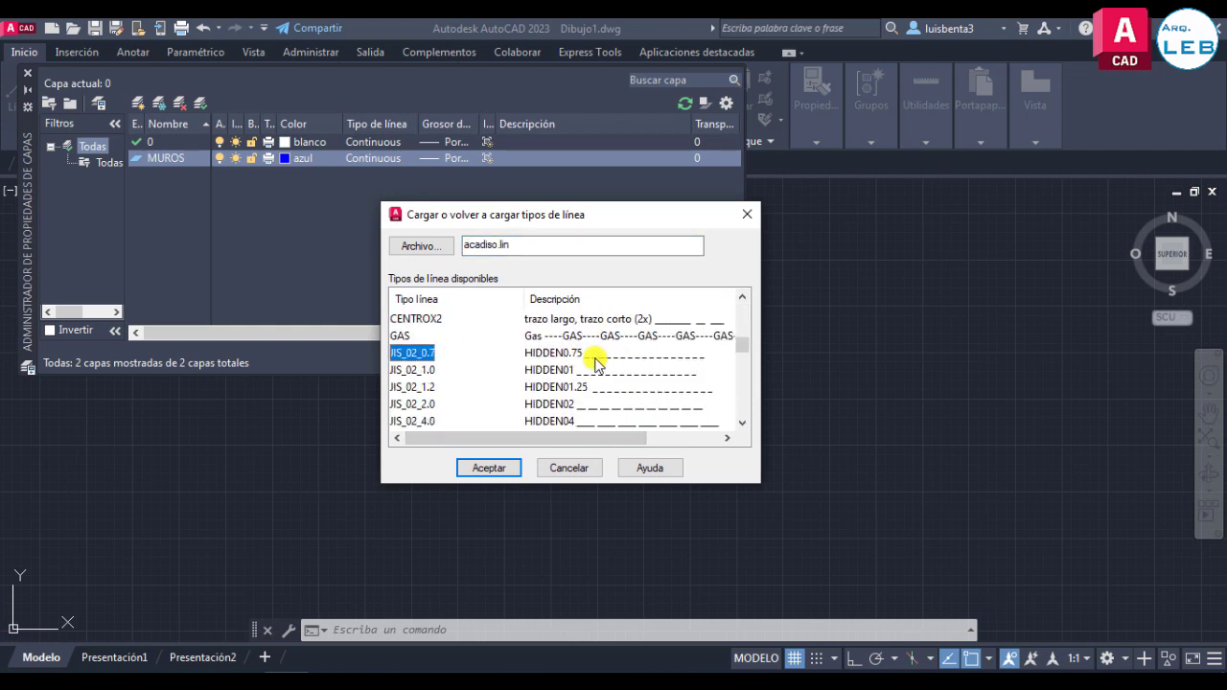
{"action": "left_click", "coordinate": [489, 468]}
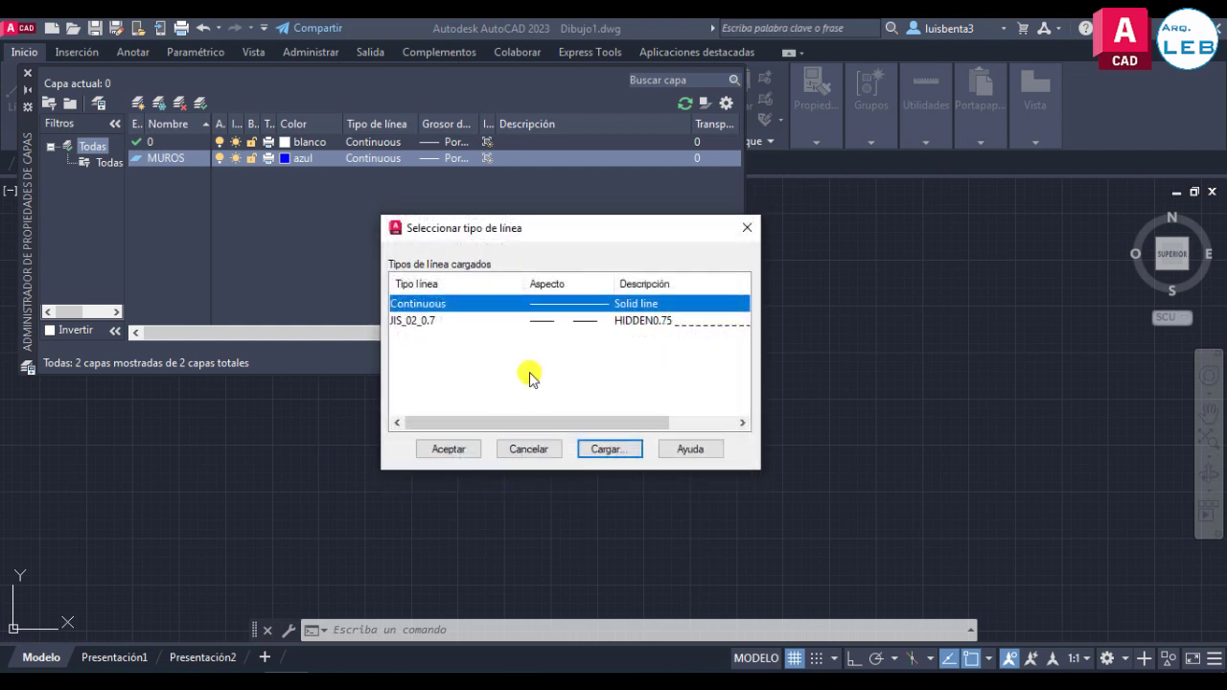
{"action": "left_click", "coordinate": [587, 324]}
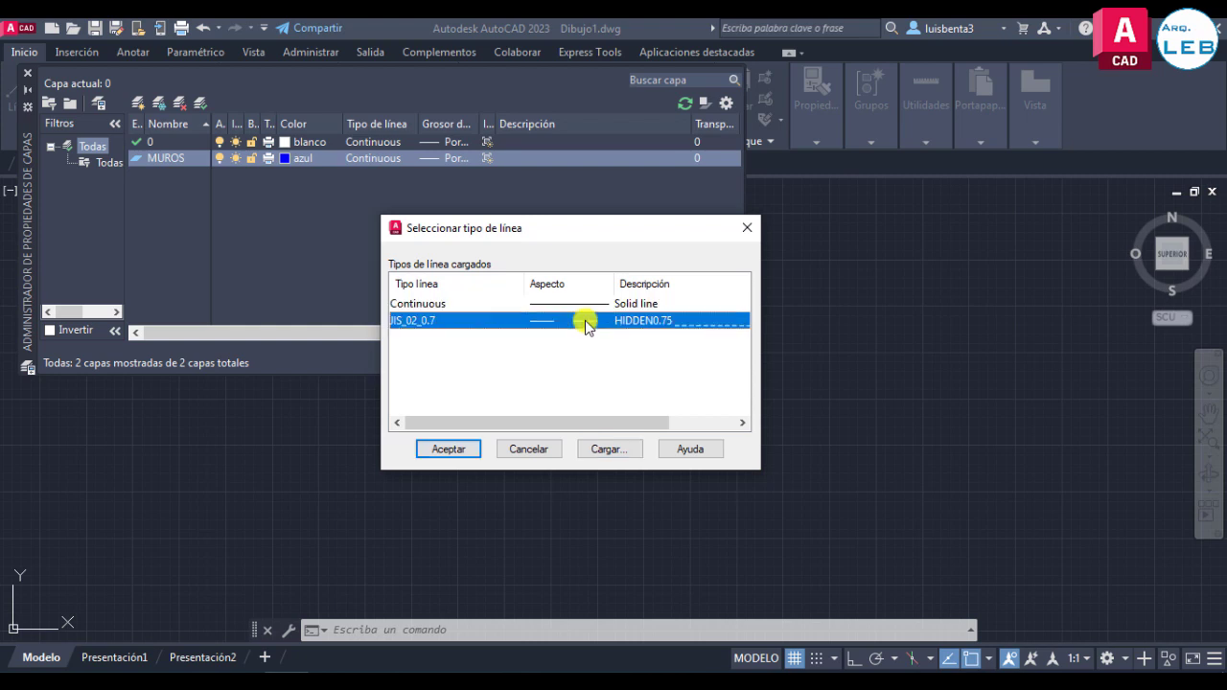
{"action": "left_click", "coordinate": [447, 451]}
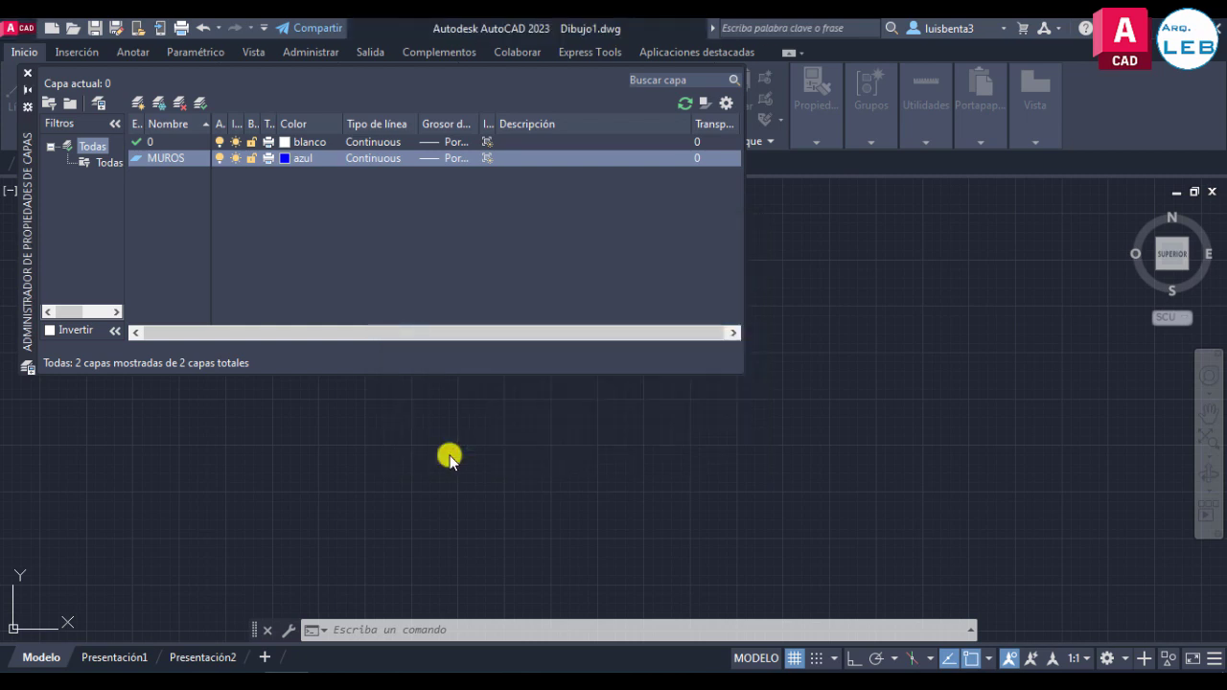
Step: Switch the MUROS layer back to the Continuous linetype
{"action": "left_click", "coordinate": [388, 168]}
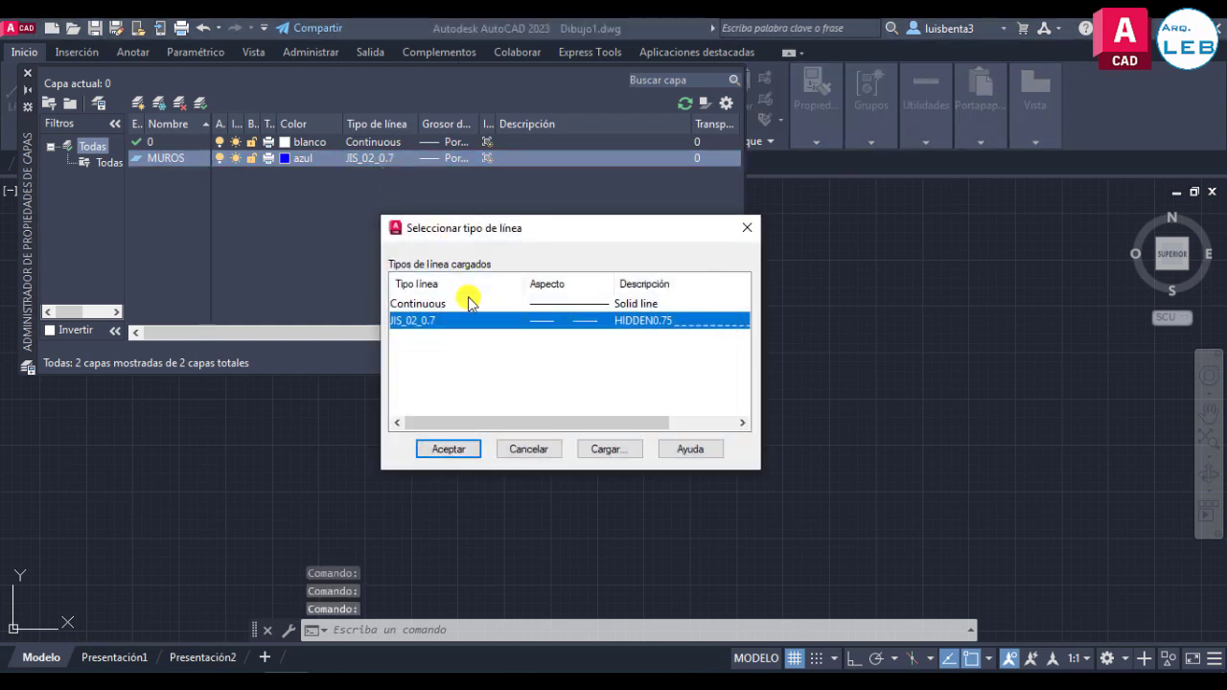
{"action": "left_click", "coordinate": [468, 305]}
{"action": "left_click", "coordinate": [445, 449]}
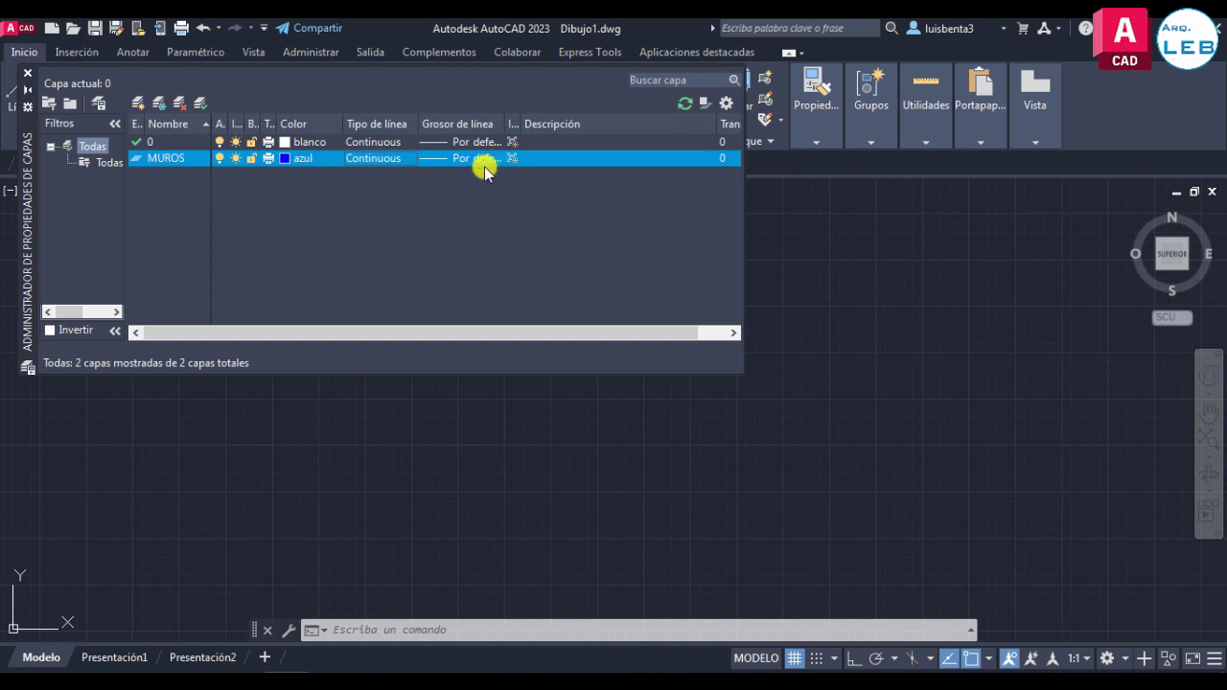
Step: Assign a 0.50 mm lineweight to the MUROS layer
{"action": "left_click", "coordinate": [467, 160]}
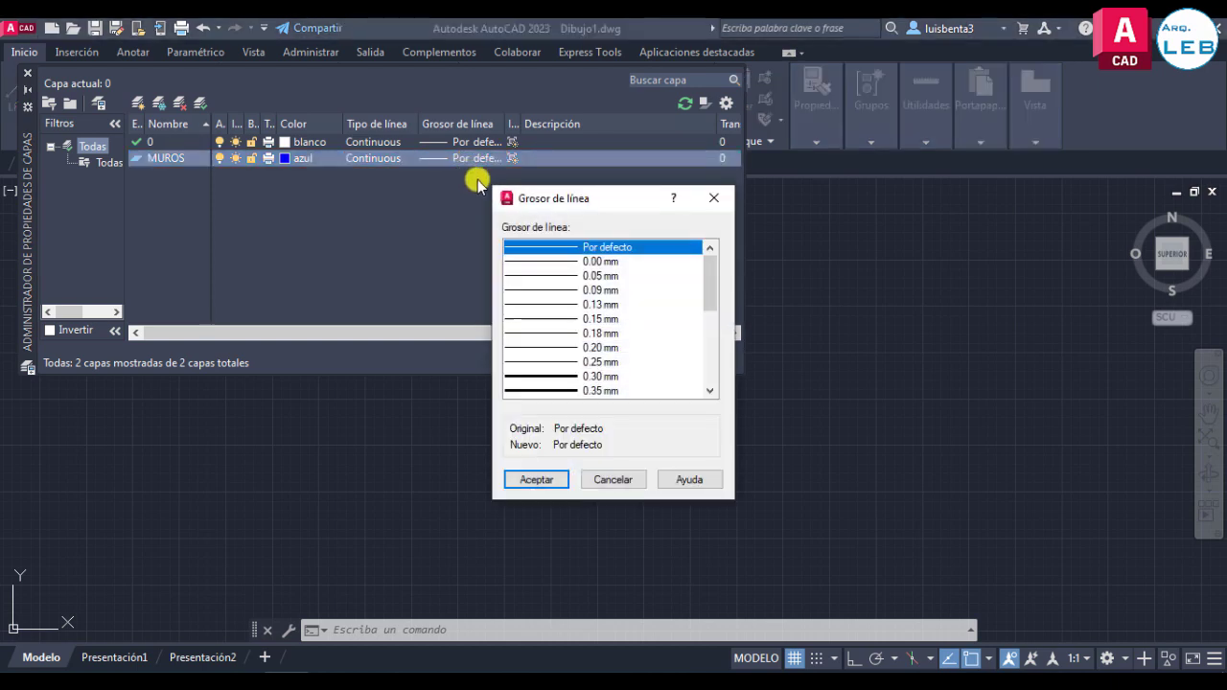
{"action": "left_click_drag", "start_coordinate": [608, 197], "coordinate": [599, 194]}
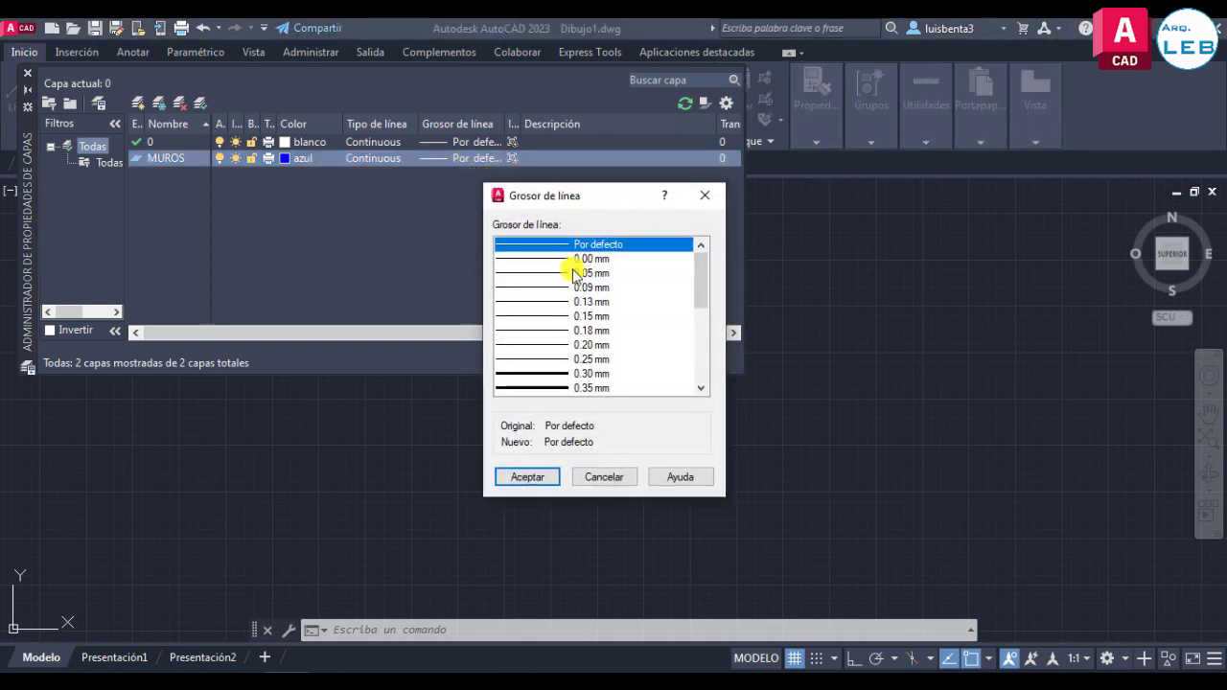
{"action": "left_click_drag", "start_coordinate": [698, 307], "coordinate": [696, 312]}
{"action": "left_click", "coordinate": [555, 374]}
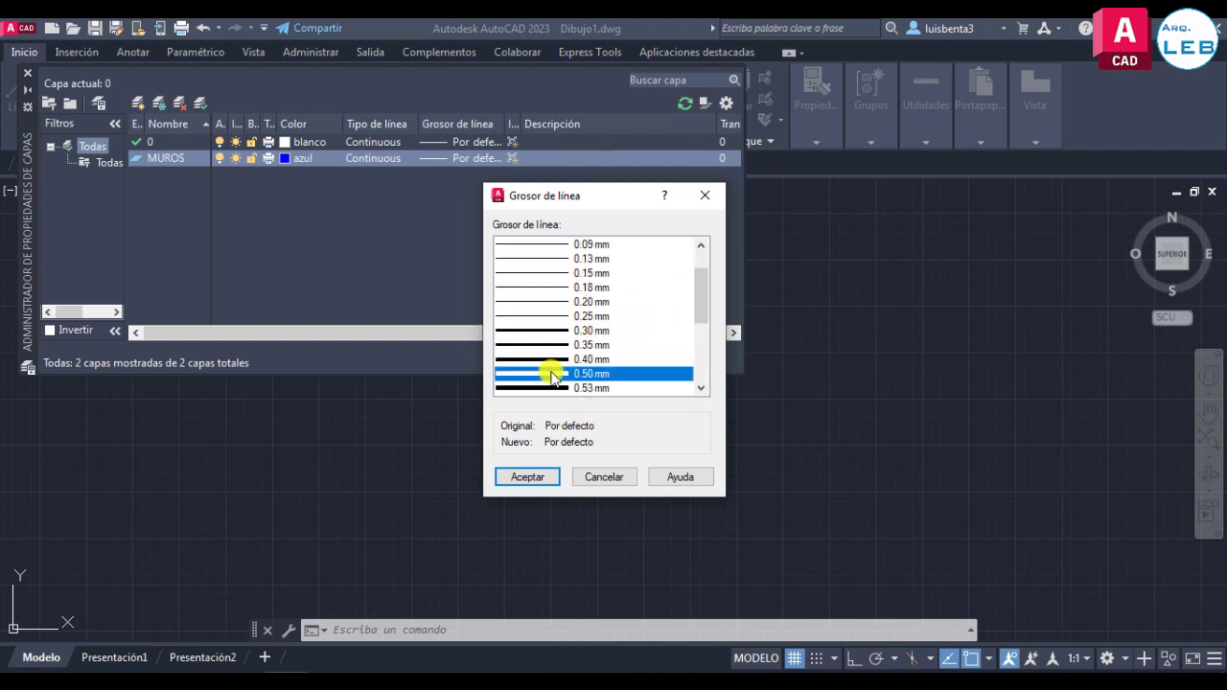
{"action": "left_click", "coordinate": [510, 477]}
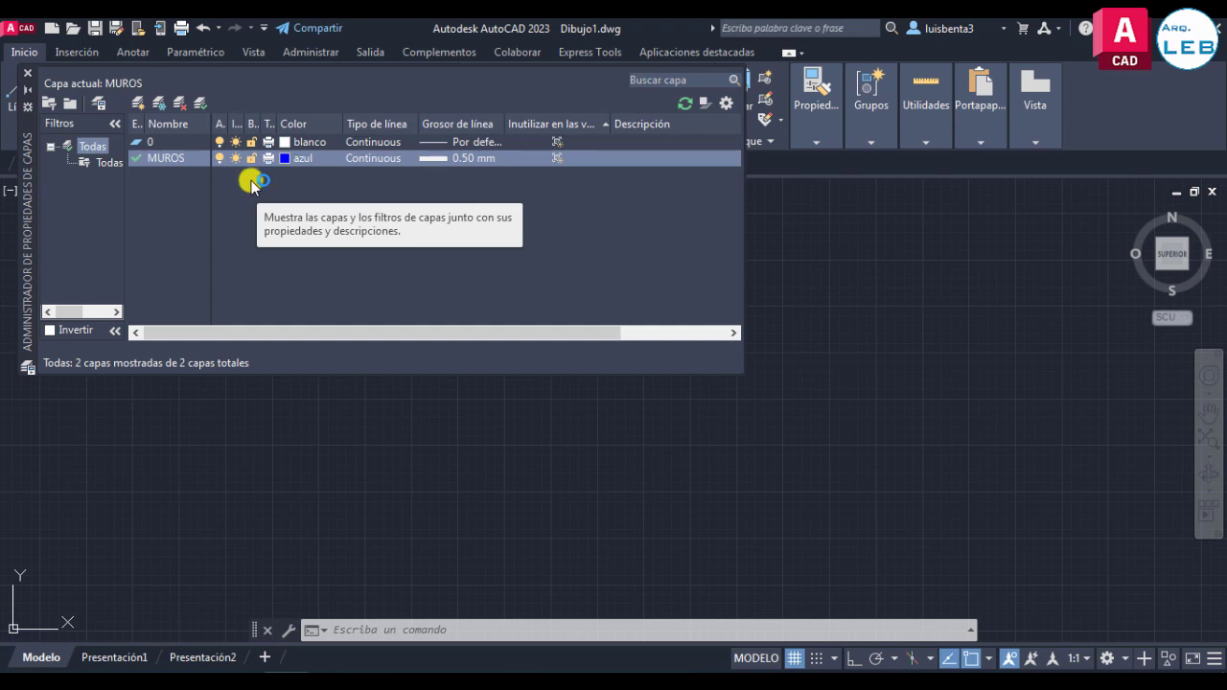
Step: Create three new layers named ABERTURAS, ANOTACION and EQUIPAMIENTO
{"action": "left_click", "coordinate": [139, 103]}
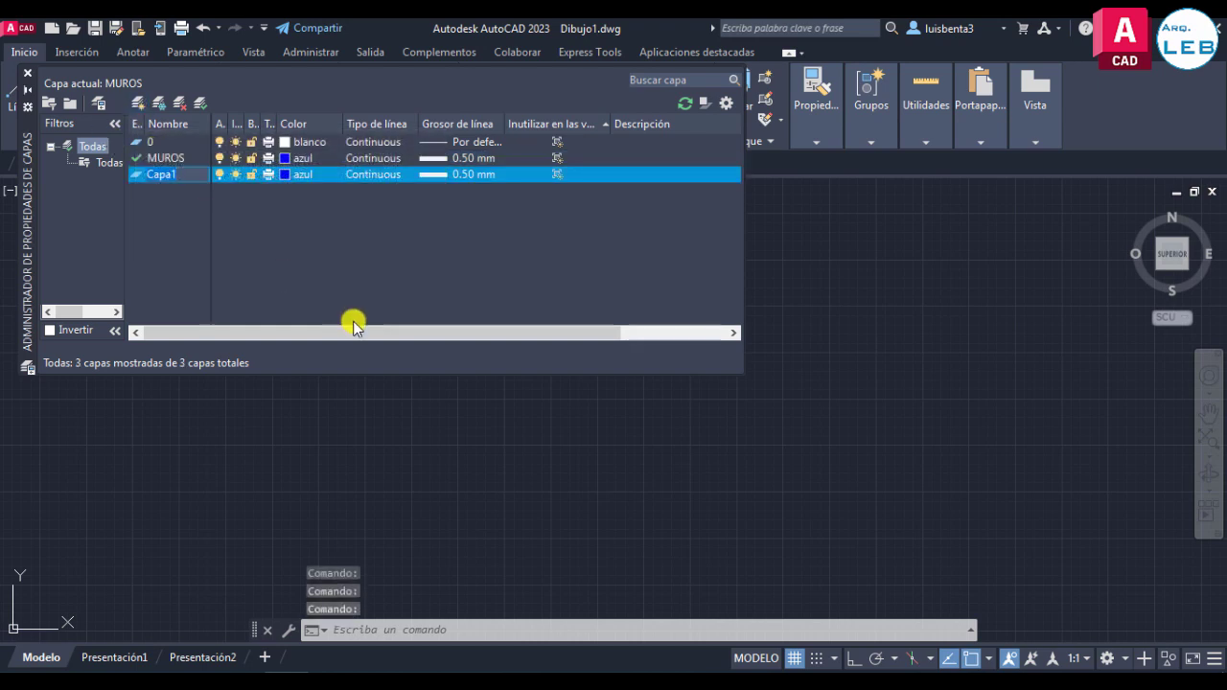
{"action": "type", "text": "ABERTURAS"}
{"action": "type", "text": ",ANOTACION"}
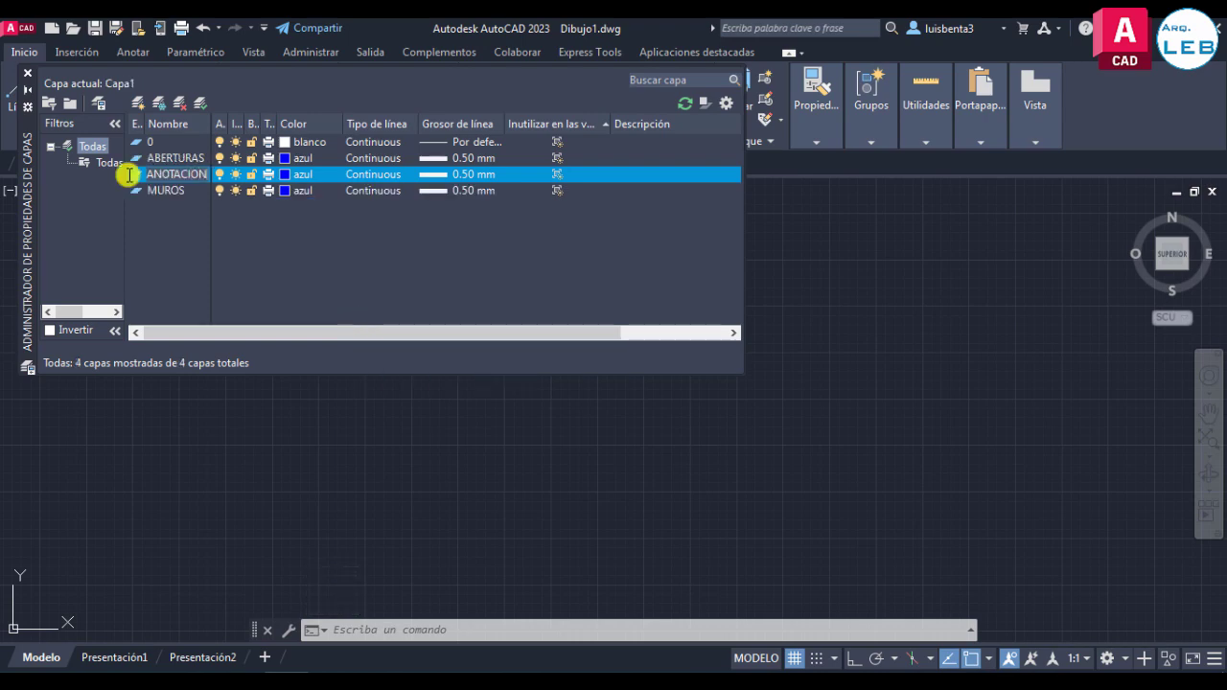
{"action": "left_click", "coordinate": [139, 103]}
{"action": "type", "text": "EQUIPAMI..."}
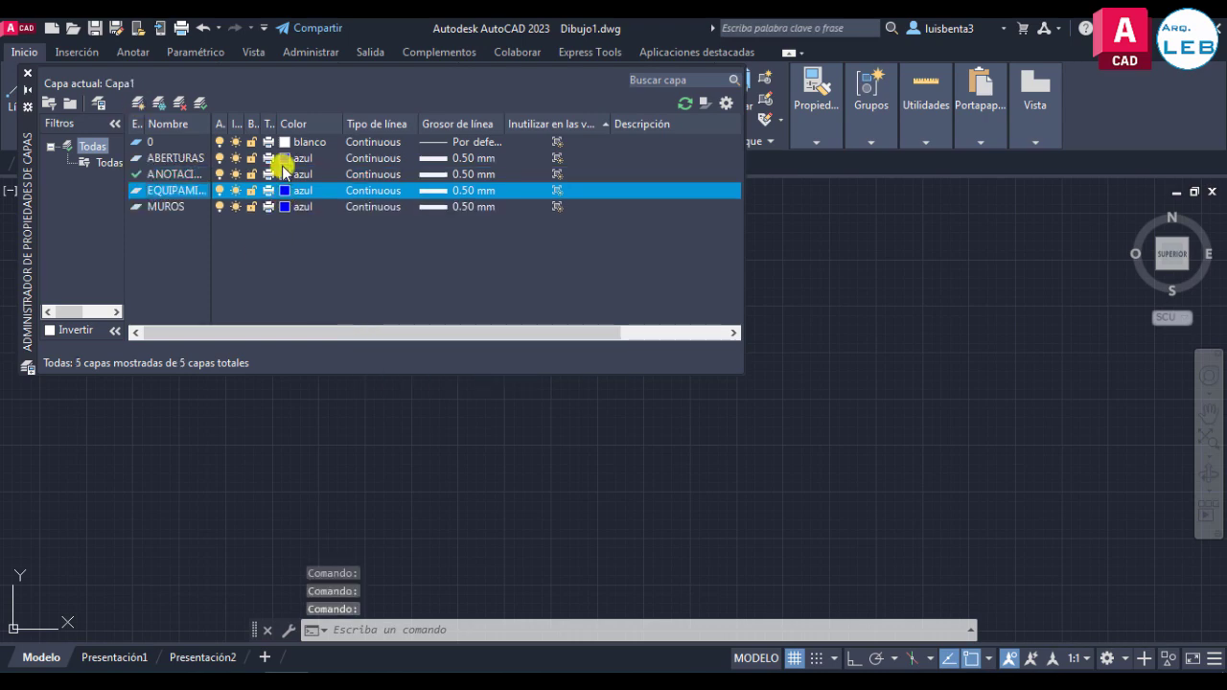
Step: Make ABERTURAS red with a 0.13 mm lineweight
{"action": "left_click", "coordinate": [282, 159]}
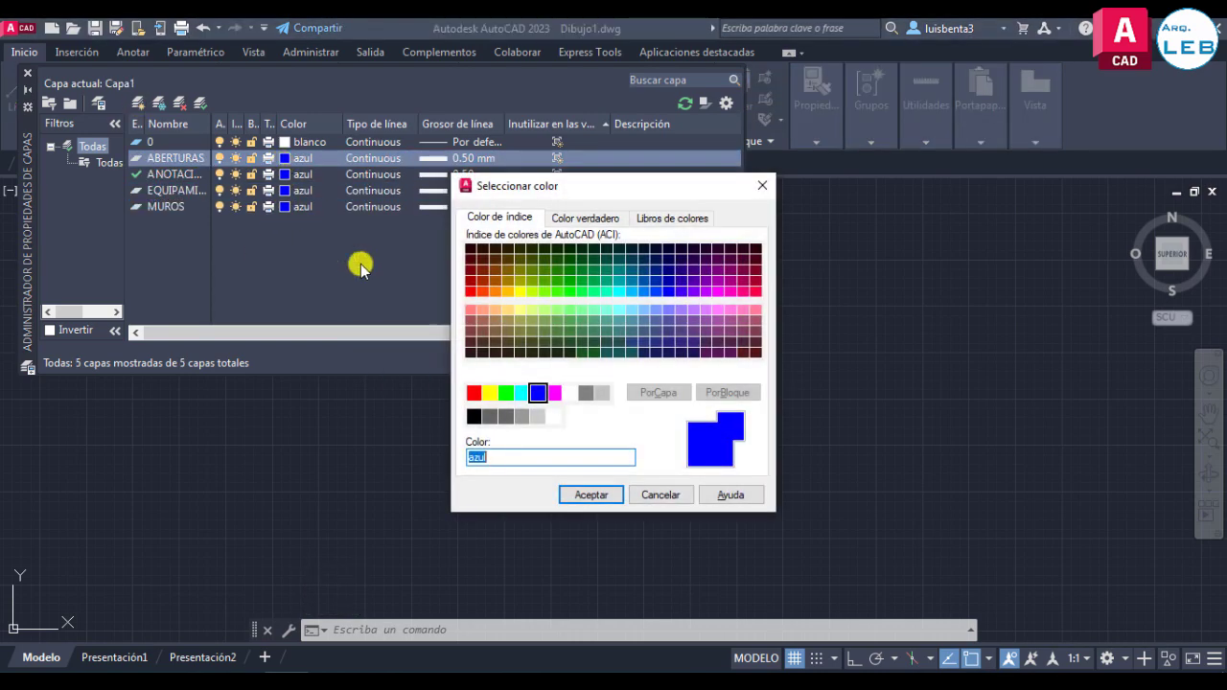
{"action": "left_click", "coordinate": [474, 392]}
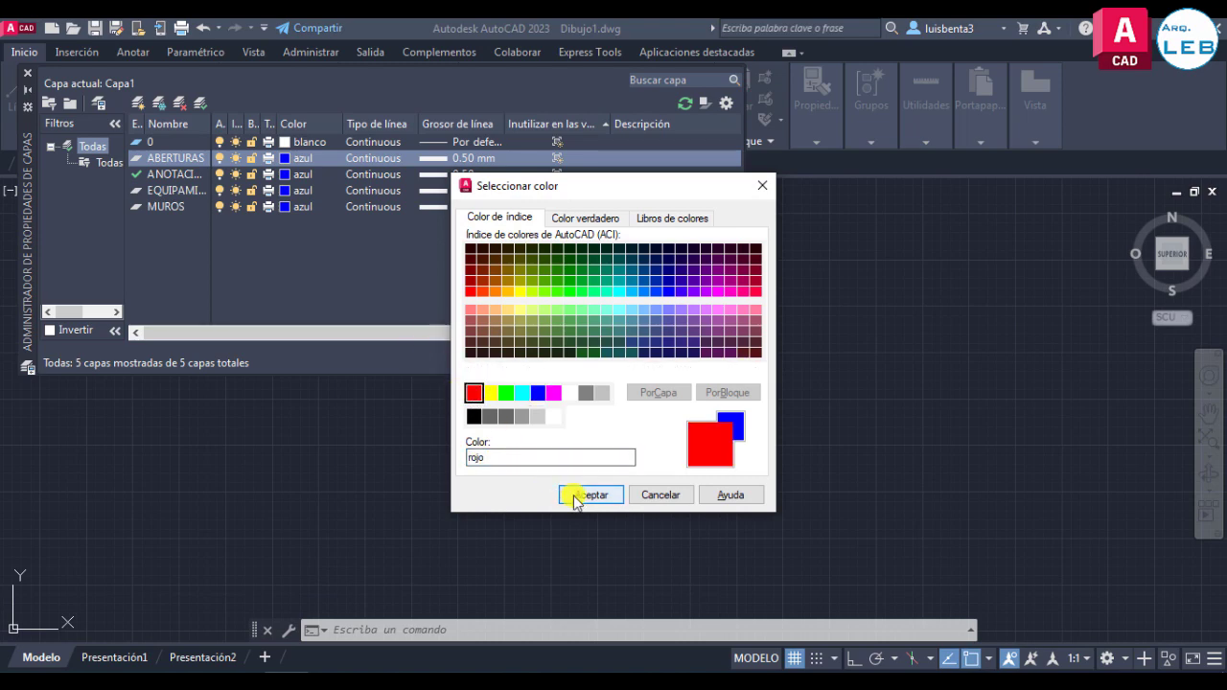
{"action": "left_click", "coordinate": [575, 495]}
{"action": "left_click", "coordinate": [450, 159]}
{"action": "left_click", "coordinate": [551, 274]}
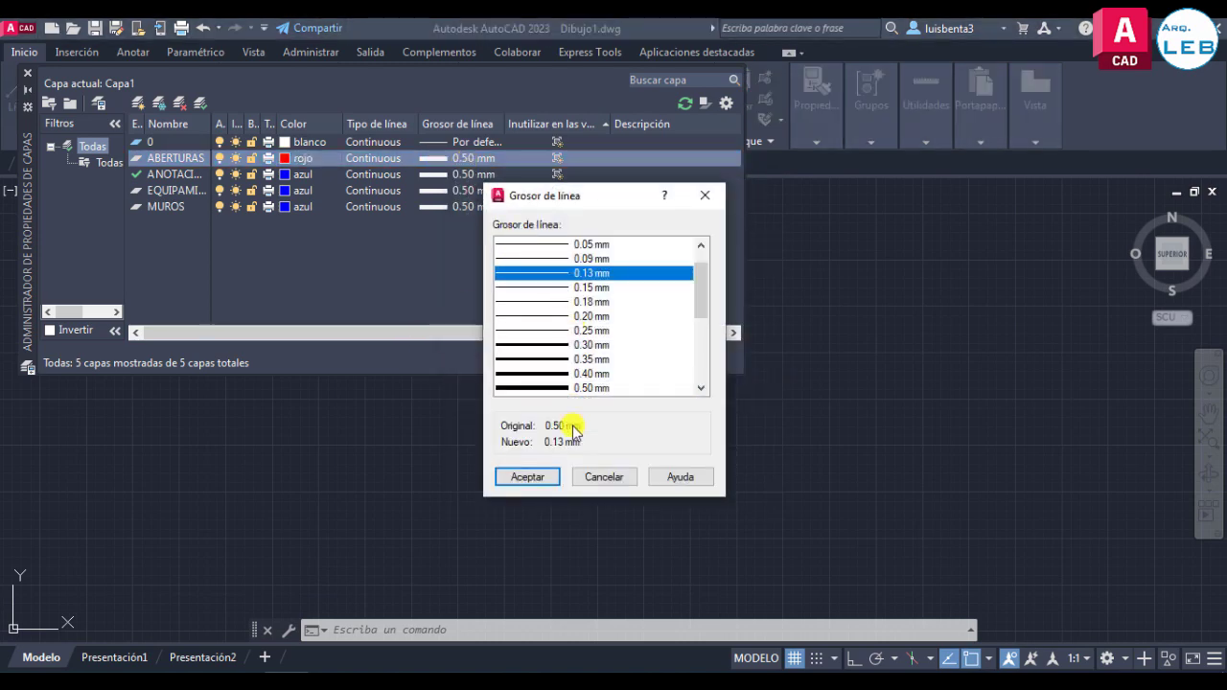
{"action": "left_click", "coordinate": [540, 484]}
Step: Make ANOTACIÓN white with a 0.09 mm lineweight
{"action": "left_click", "coordinate": [300, 173]}
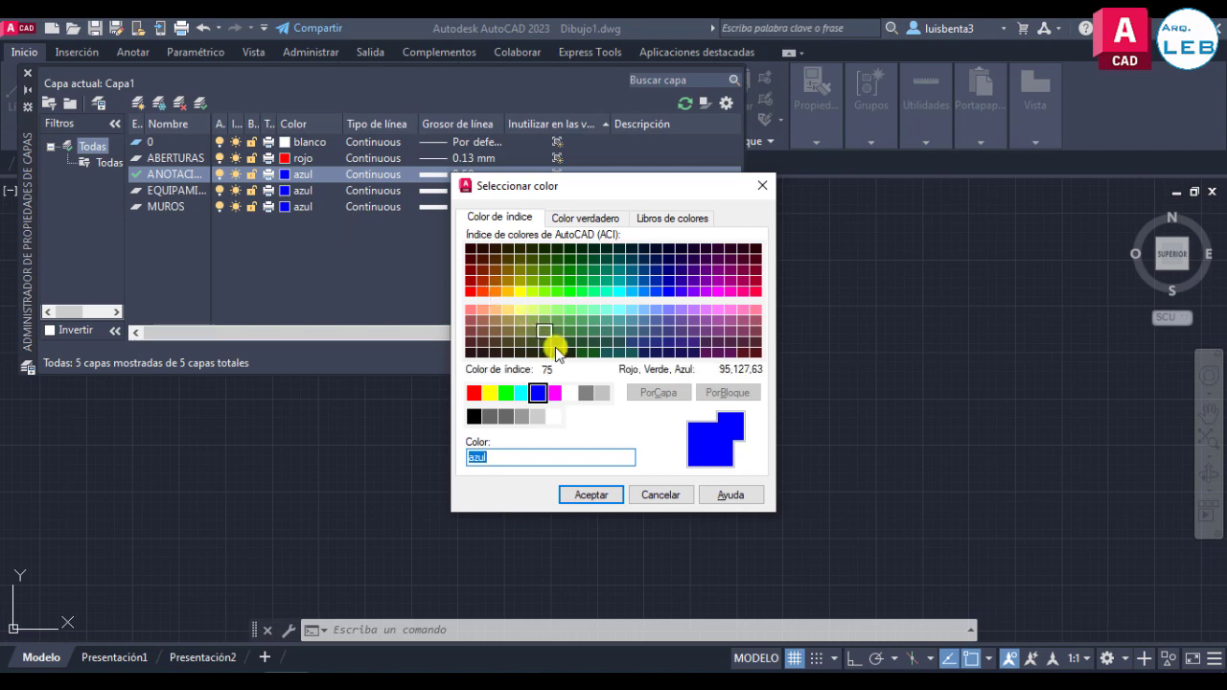
{"action": "left_click", "coordinate": [570, 392]}
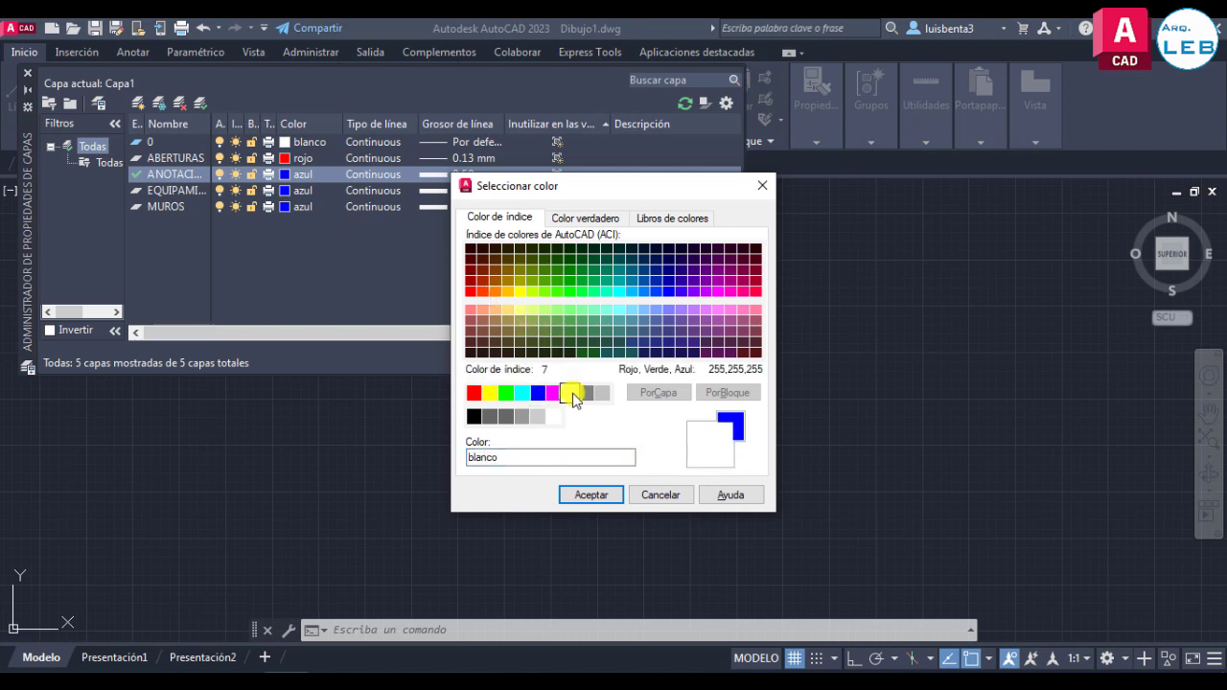
{"action": "left_click", "coordinate": [590, 495]}
{"action": "left_click", "coordinate": [471, 174]}
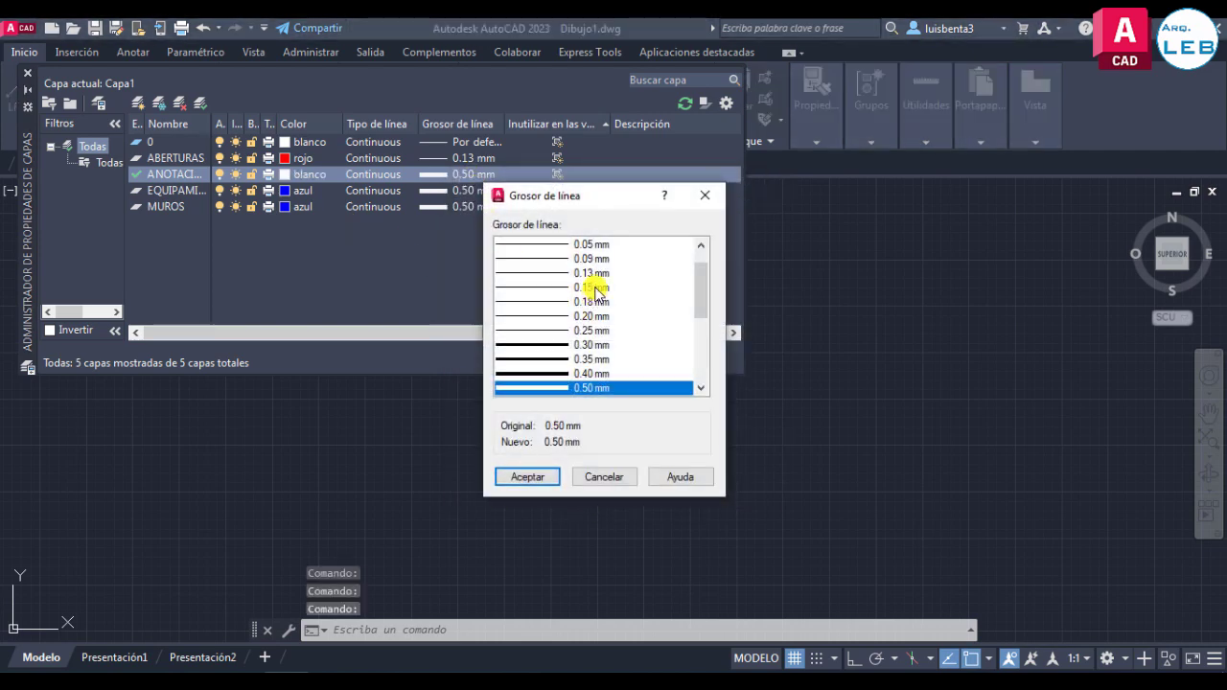
{"action": "left_click", "coordinate": [596, 259]}
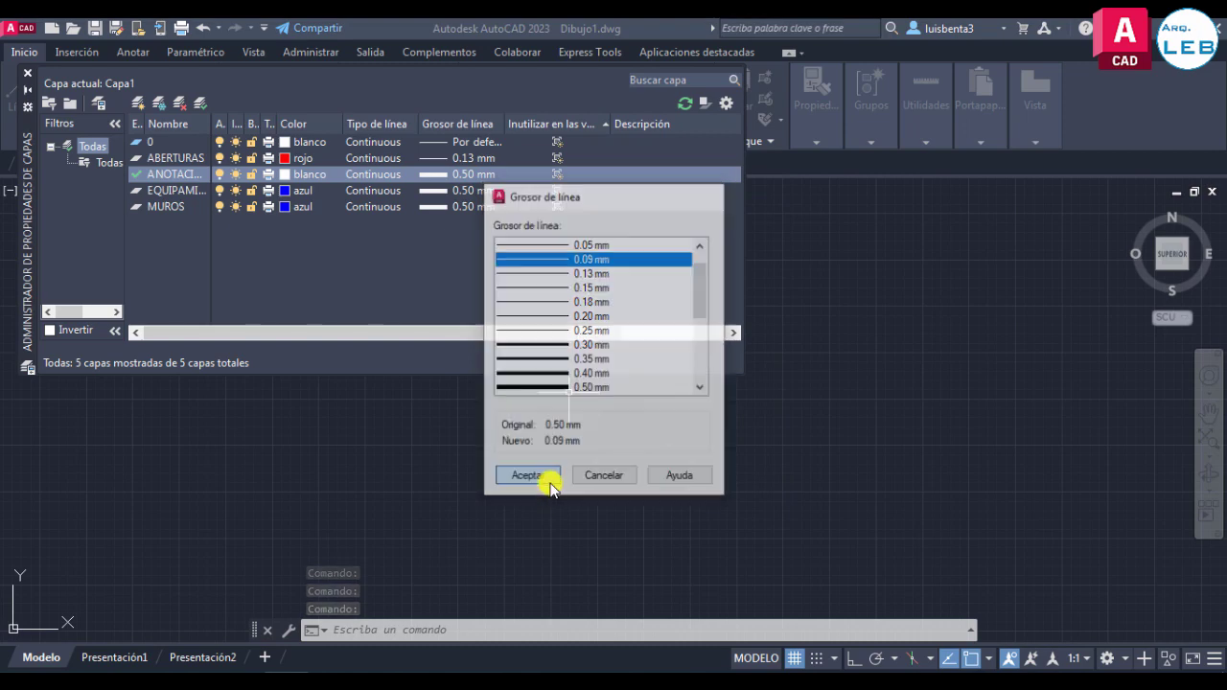
{"action": "left_click", "coordinate": [551, 484]}
Step: Make EQUIPAMIENTO yellow with a 0.09 mm lineweight
{"action": "left_click", "coordinate": [284, 190]}
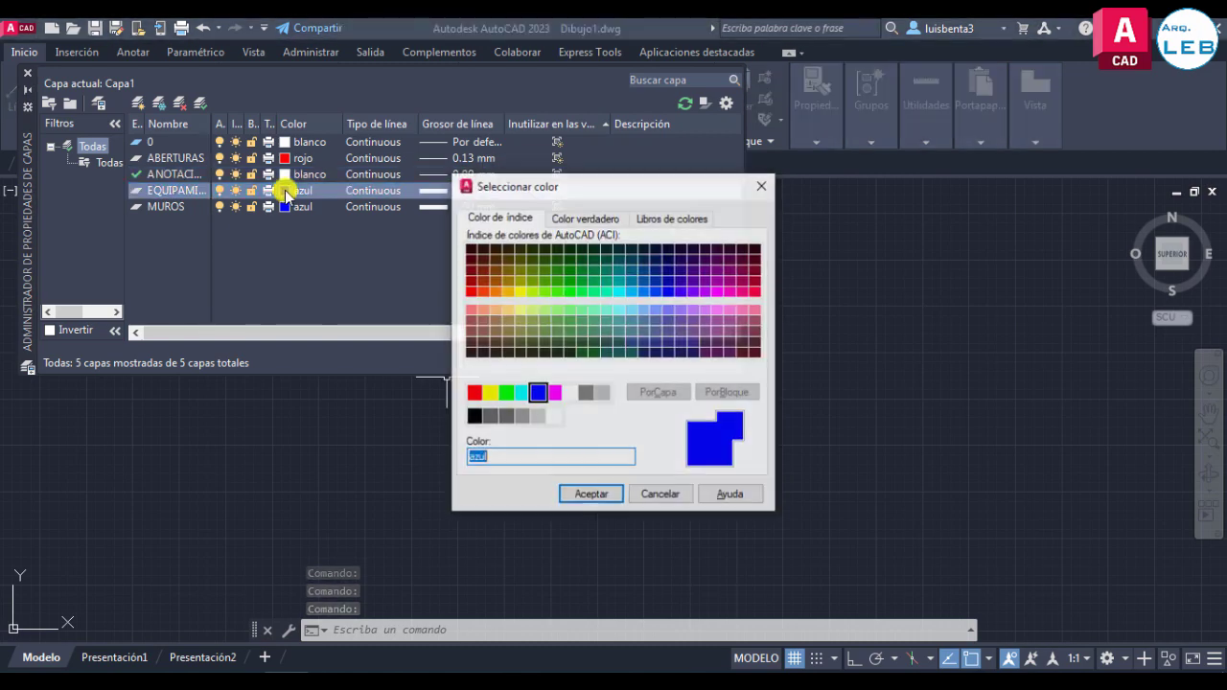
{"action": "left_click", "coordinate": [489, 392]}
{"action": "left_click", "coordinate": [568, 497]}
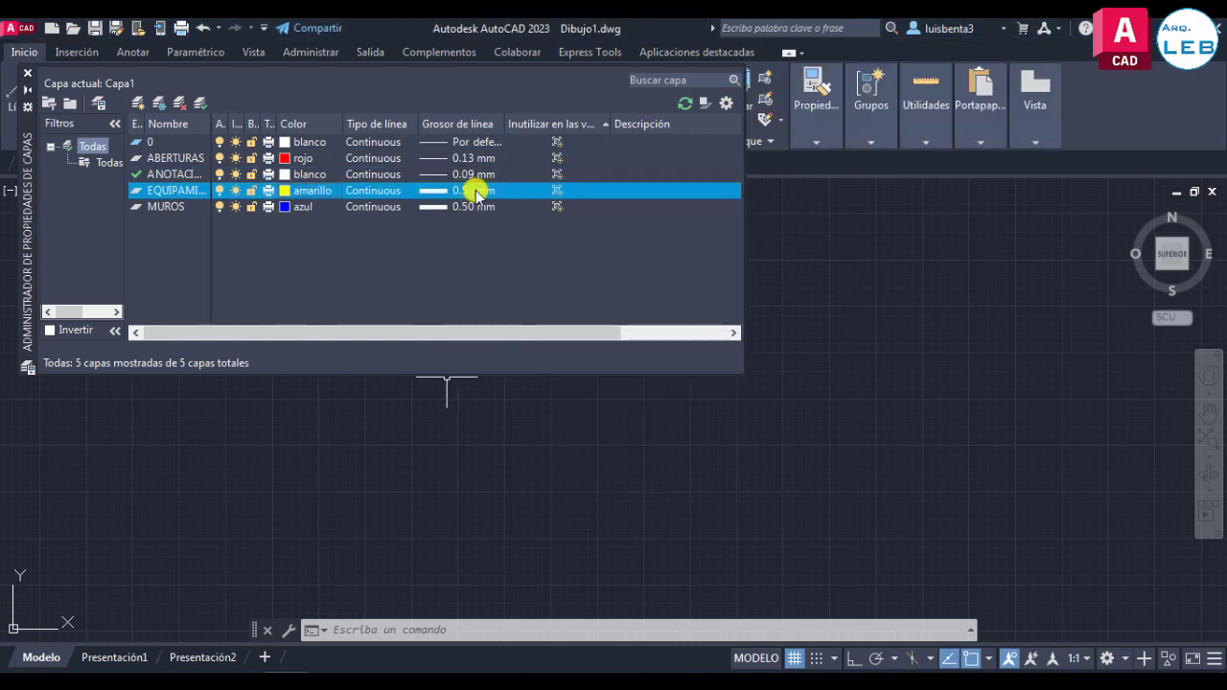
{"action": "left_click", "coordinate": [473, 190]}
{"action": "left_click", "coordinate": [592, 259]}
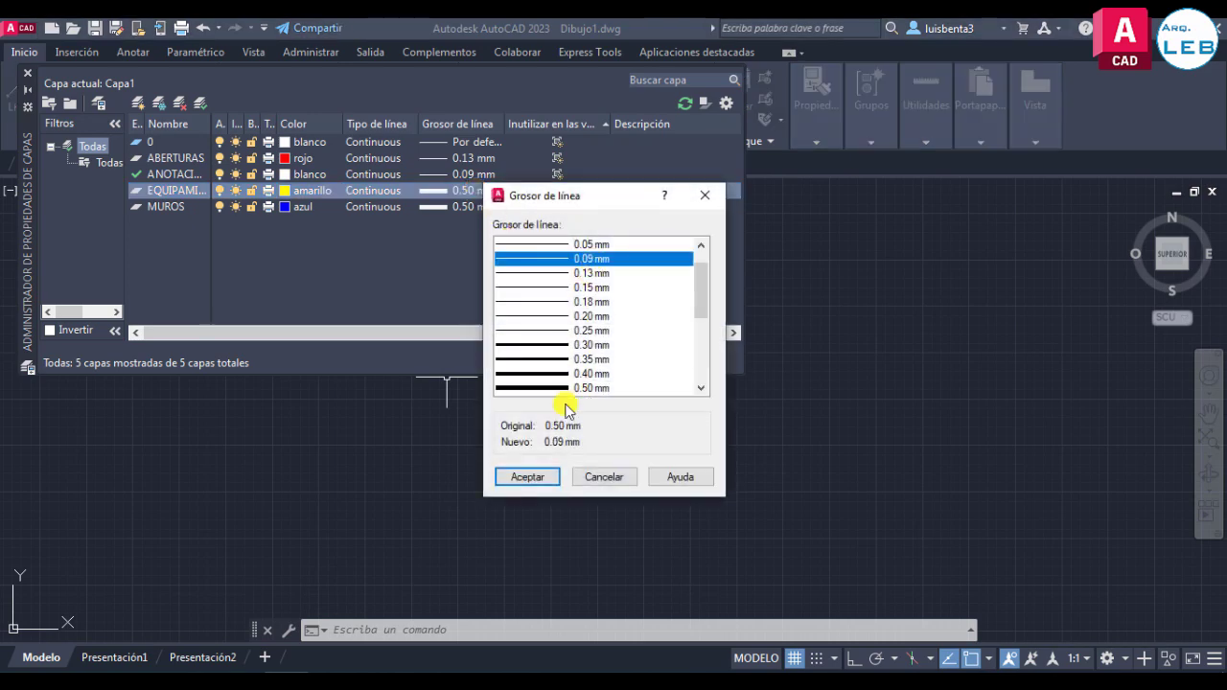
{"action": "left_click", "coordinate": [551, 488]}
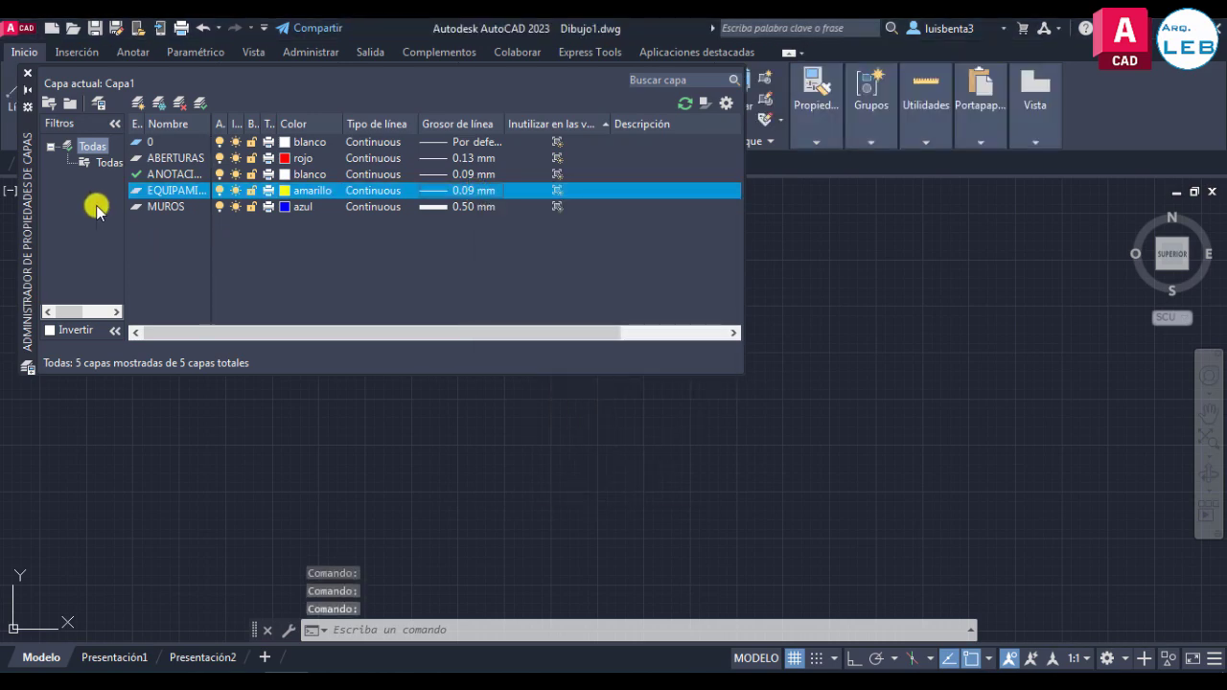
Step: Close the layer manager, make ABERTURAS current and draw a red rectangle
{"action": "left_click", "coordinate": [25, 78]}
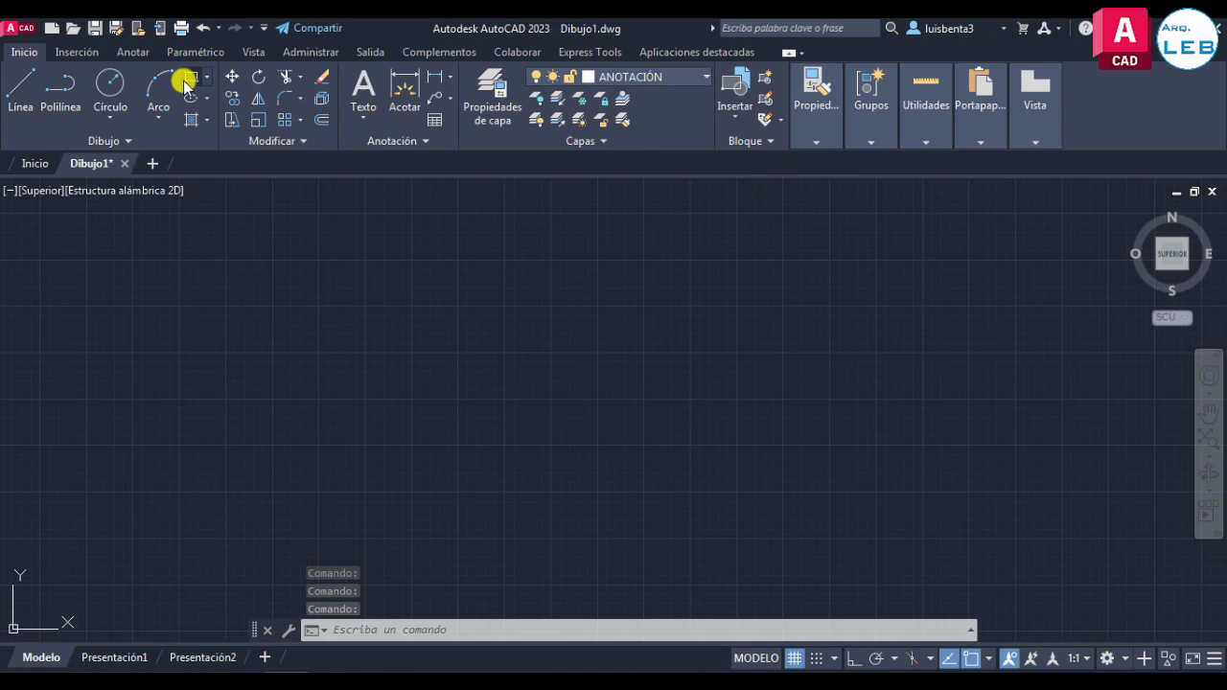
{"action": "left_click", "coordinate": [625, 82]}
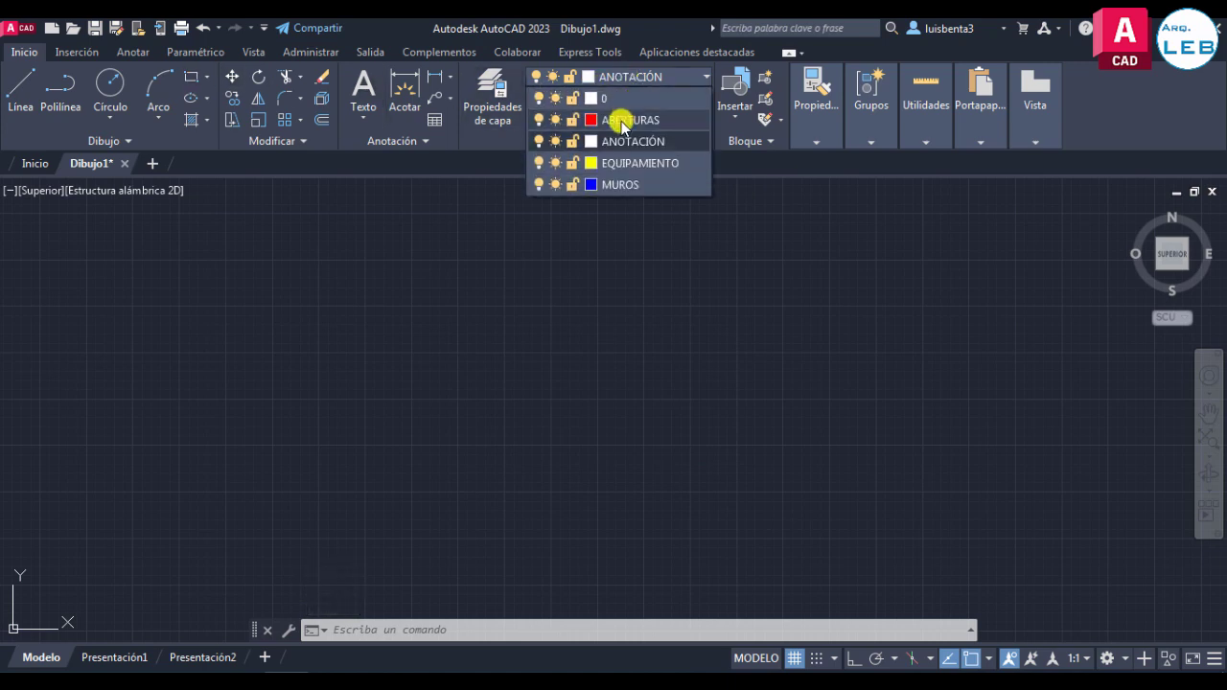
{"action": "left_click", "coordinate": [623, 120]}
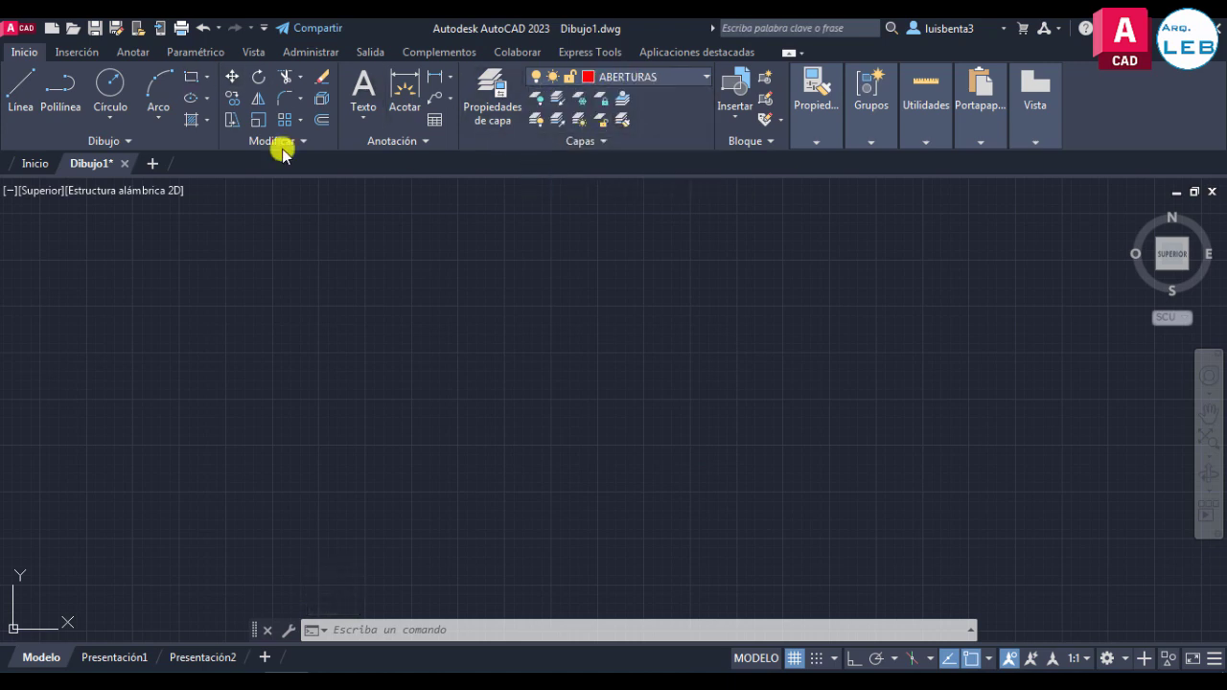
{"action": "left_click", "coordinate": [192, 80]}
{"action": "left_click", "coordinate": [113, 321]}
{"action": "left_click", "coordinate": [265, 514]}
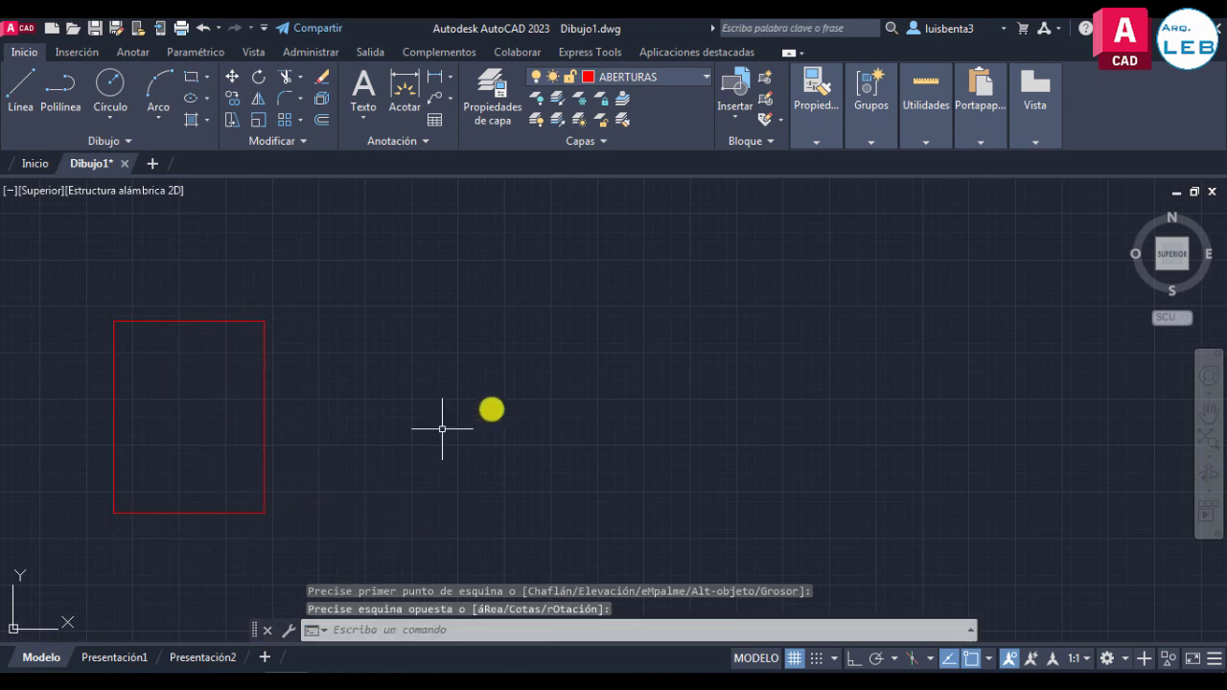
Step: Make MUROS current and draw a blue rectangle
{"action": "left_click", "coordinate": [648, 84]}
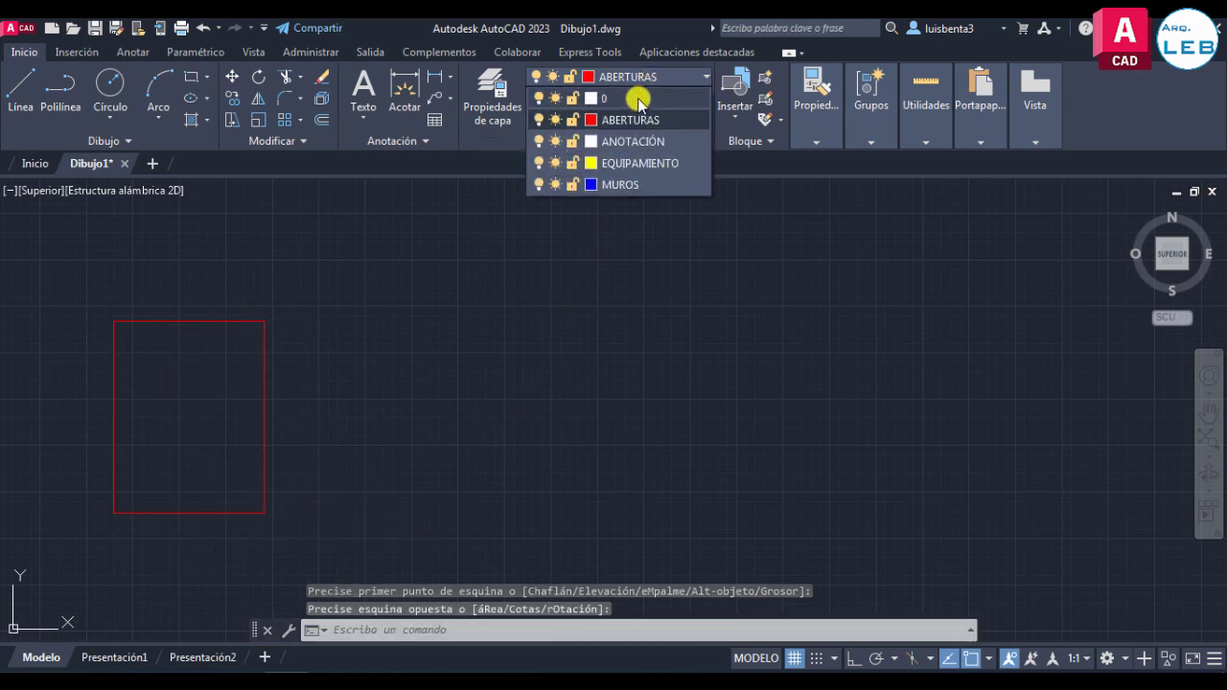
{"action": "left_click", "coordinate": [604, 184]}
{"action": "left_click", "coordinate": [192, 77]}
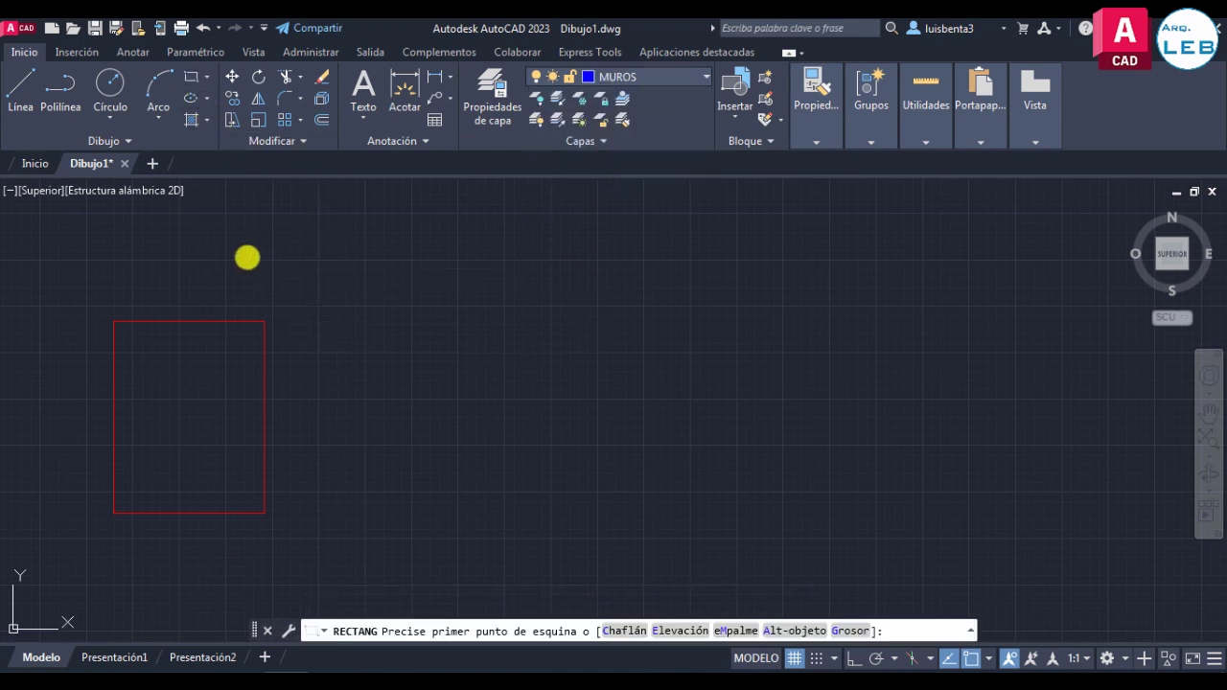
{"action": "left_click", "coordinate": [247, 257]}
{"action": "left_click", "coordinate": [458, 443]}
Step: Make EQUIPAMIENTO current and draw a yellow rectangle
{"action": "left_click", "coordinate": [662, 79]}
{"action": "left_click", "coordinate": [619, 162]}
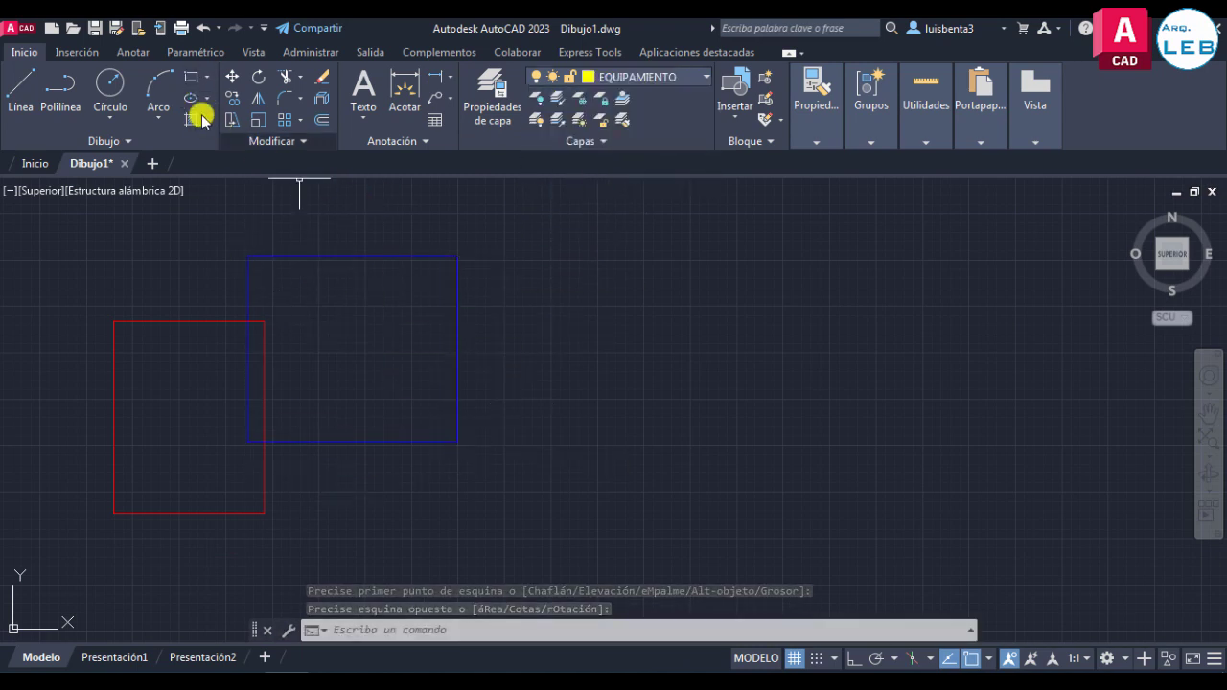
{"action": "left_click", "coordinate": [189, 77]}
{"action": "left_click", "coordinate": [508, 387]}
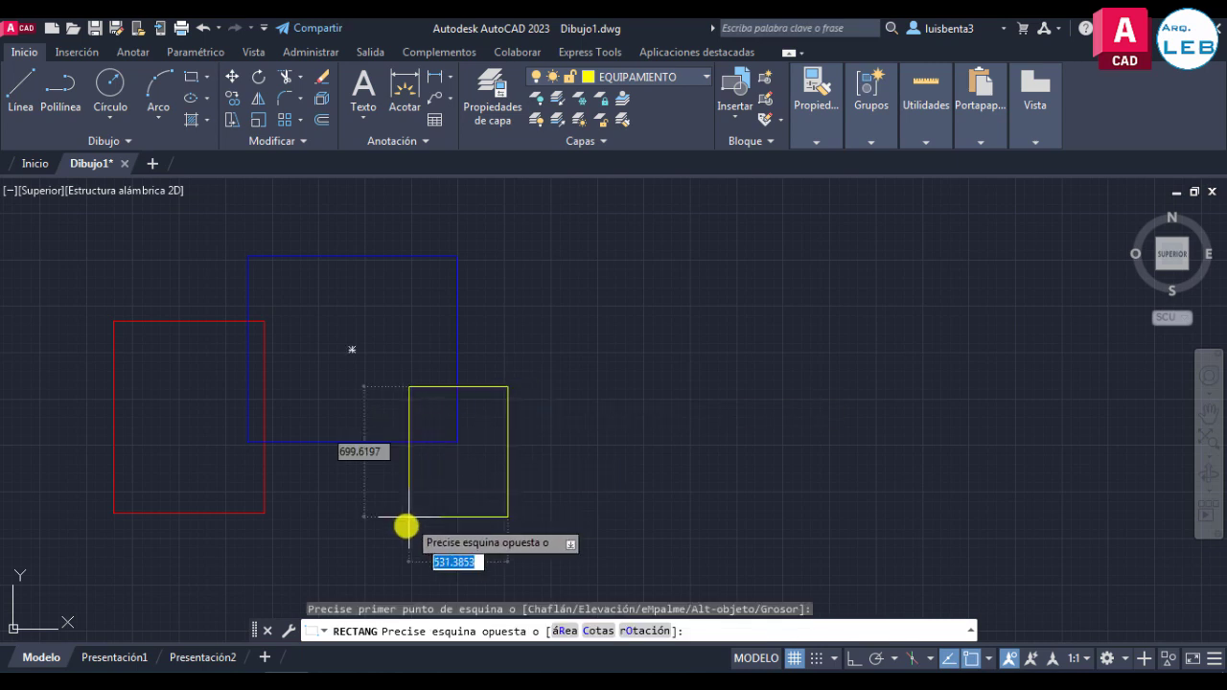
{"action": "left_click", "coordinate": [405, 526]}
Step: Make ANOTACIÓN current and draw a white rectangle
{"action": "left_click", "coordinate": [694, 79]}
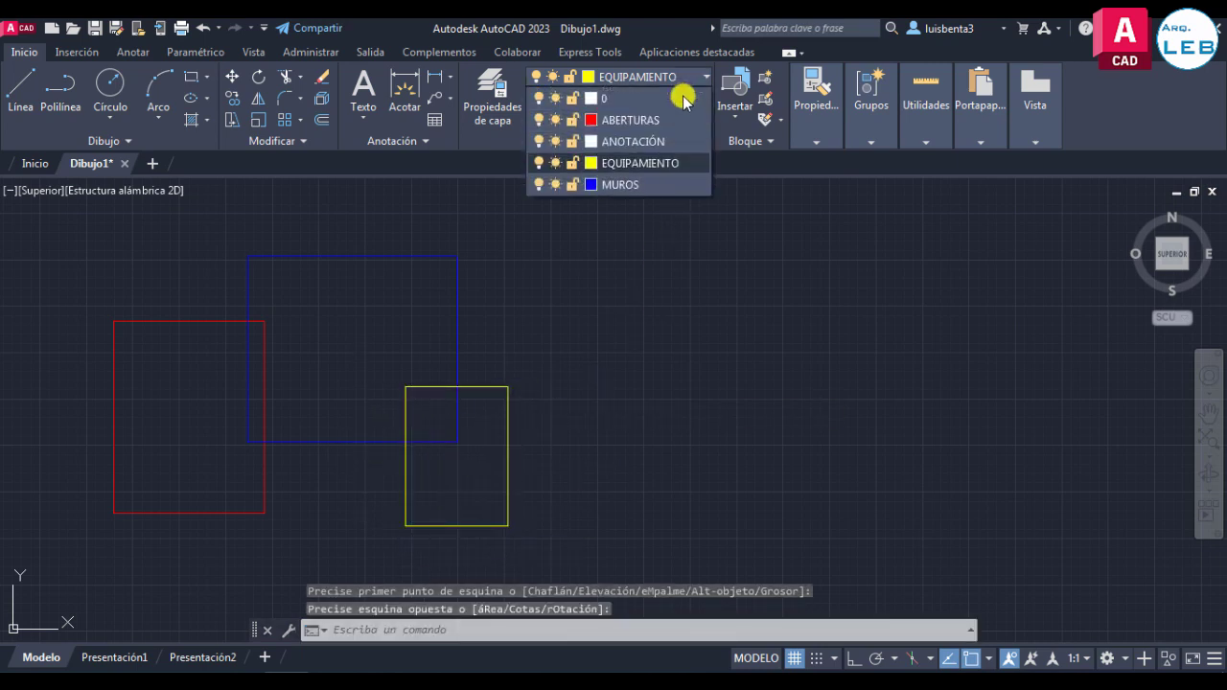
{"action": "left_click", "coordinate": [635, 139]}
{"action": "left_click", "coordinate": [191, 77]}
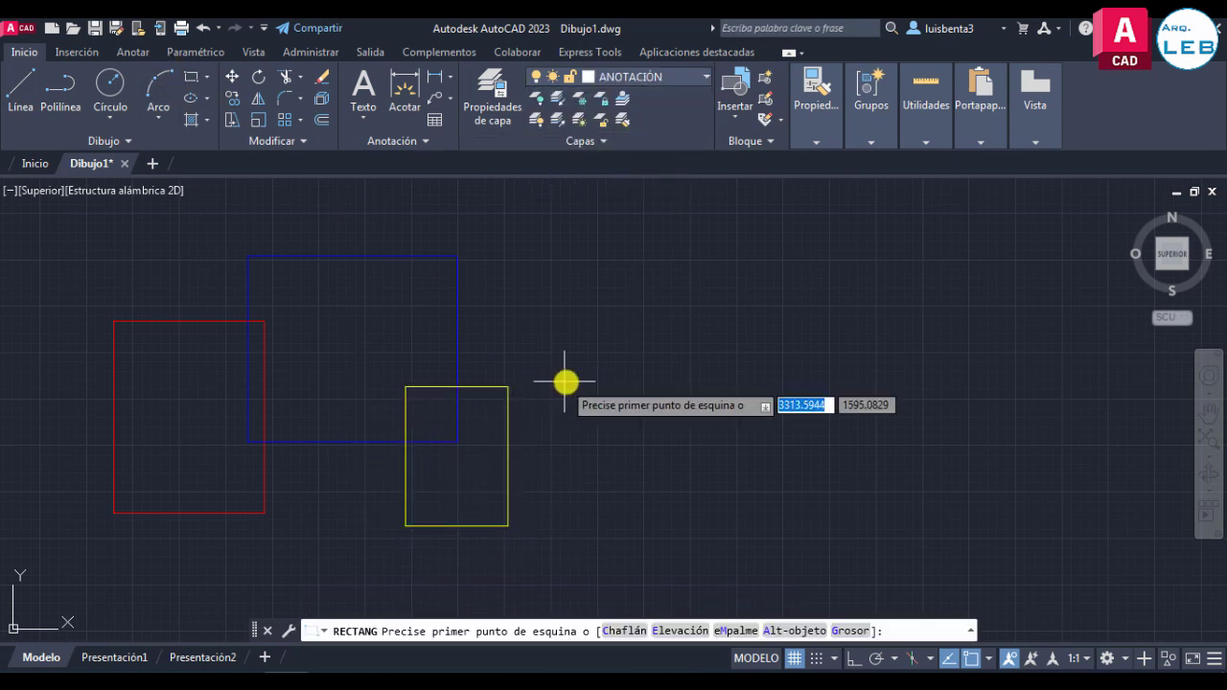
{"action": "left_click", "coordinate": [500, 350]}
{"action": "left_click", "coordinate": [674, 460]}
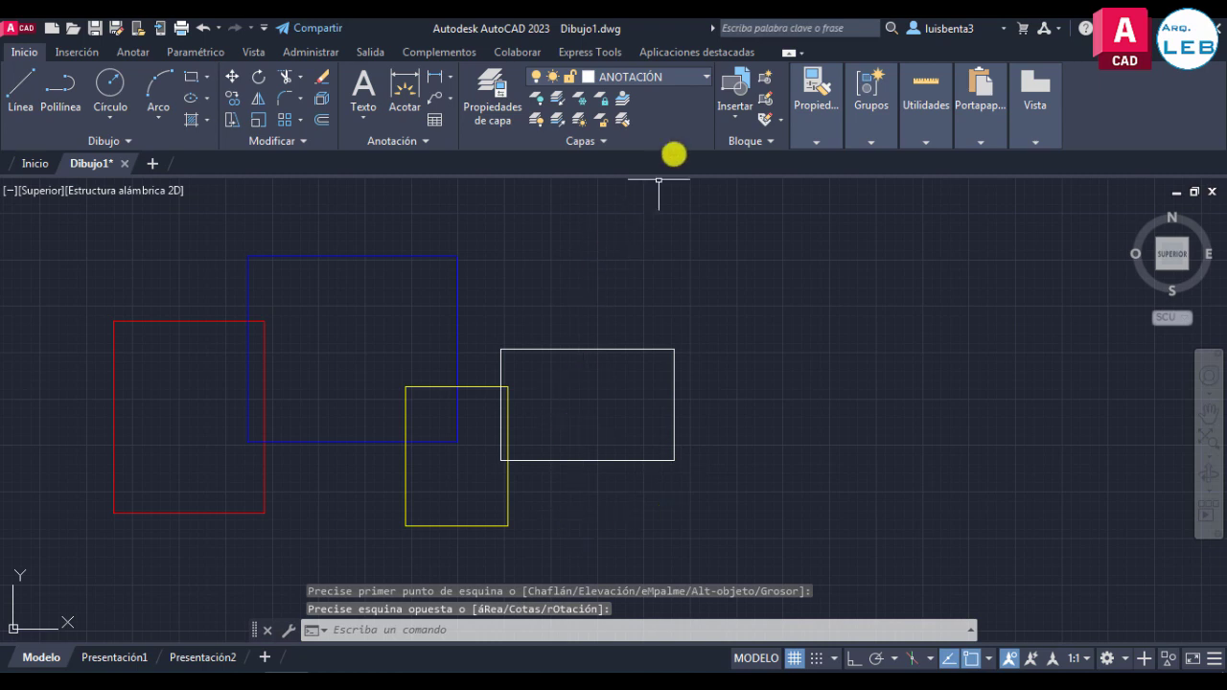
{"action": "left_click", "coordinate": [698, 79]}
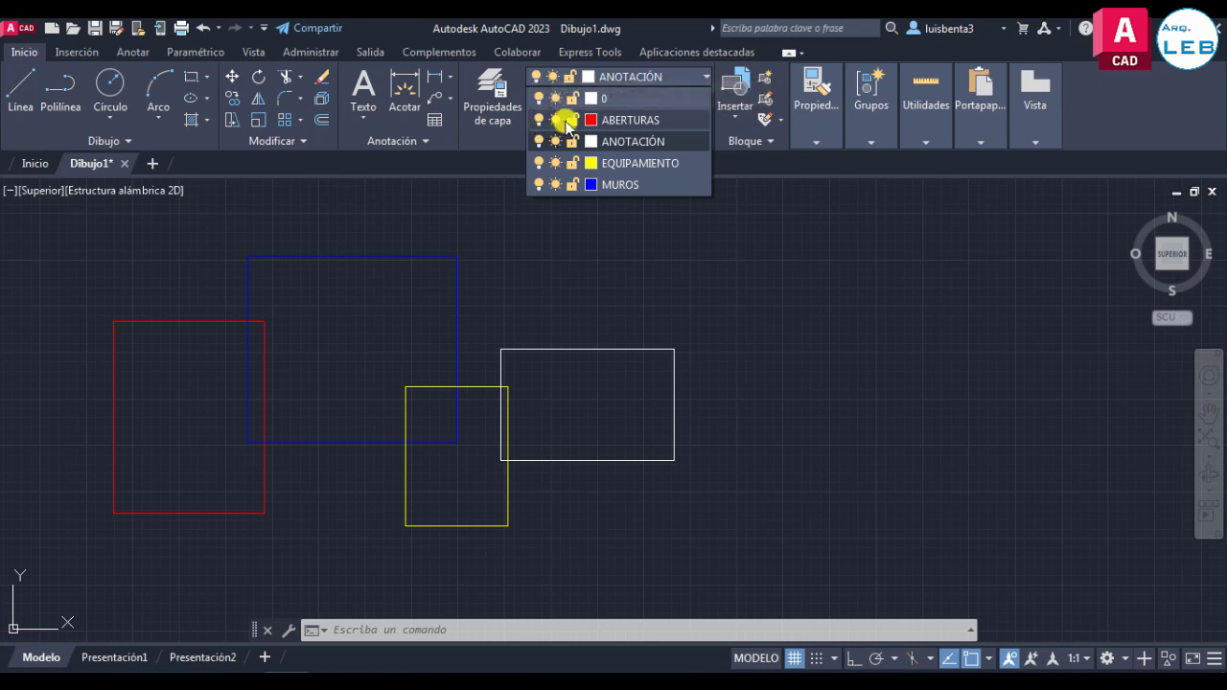
Step: Turn ABERTURAS, EQUIPAMIENTO and MUROS off and back on, keeping current ANOTACIÓN on
{"action": "left_click", "coordinate": [539, 120]}
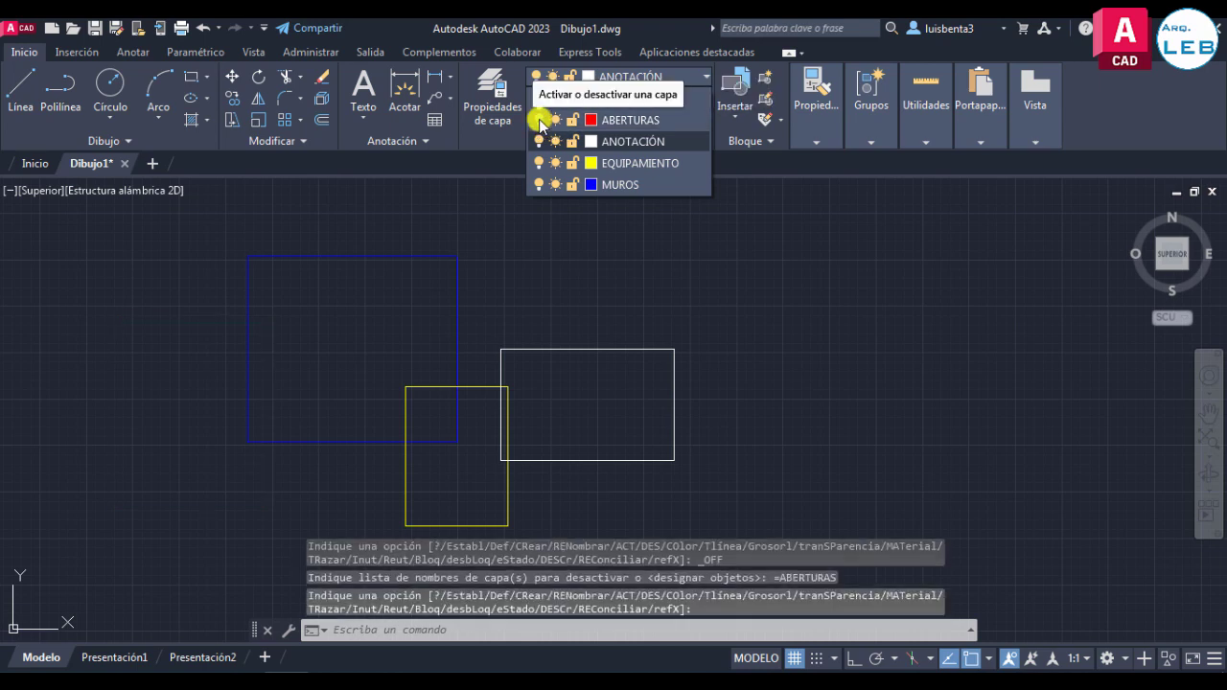
{"action": "left_click", "coordinate": [539, 120]}
{"action": "left_click", "coordinate": [539, 141]}
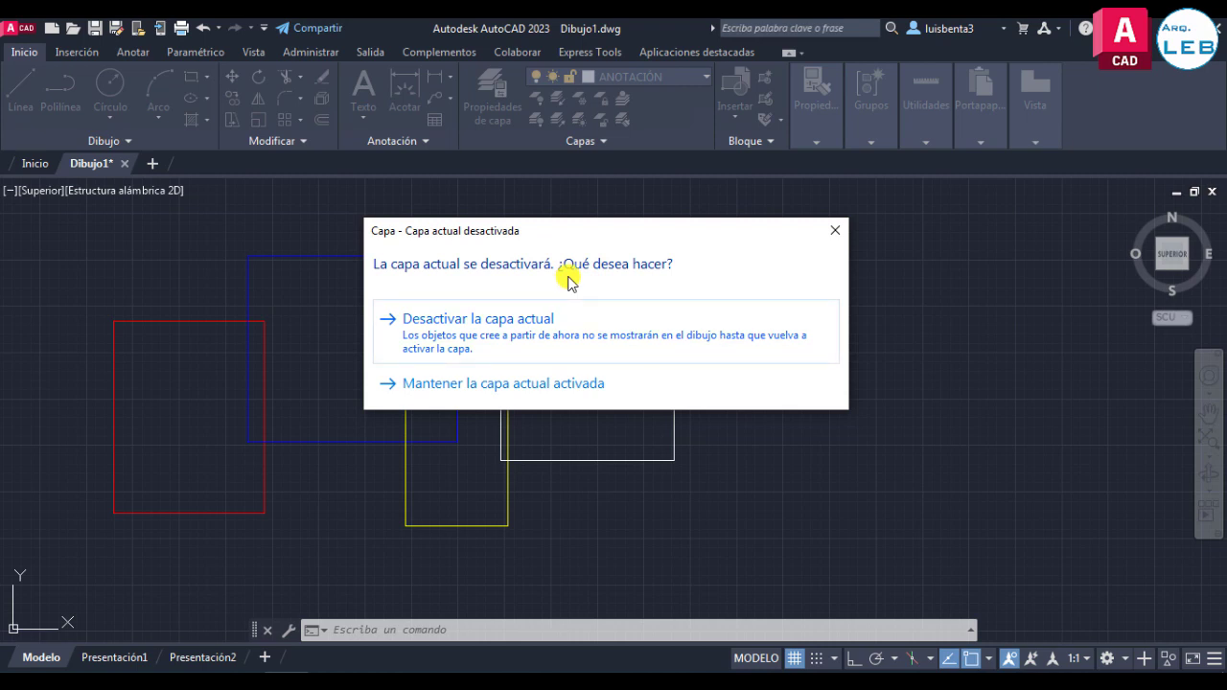
{"action": "left_click", "coordinate": [452, 384]}
{"action": "left_click", "coordinate": [637, 77]}
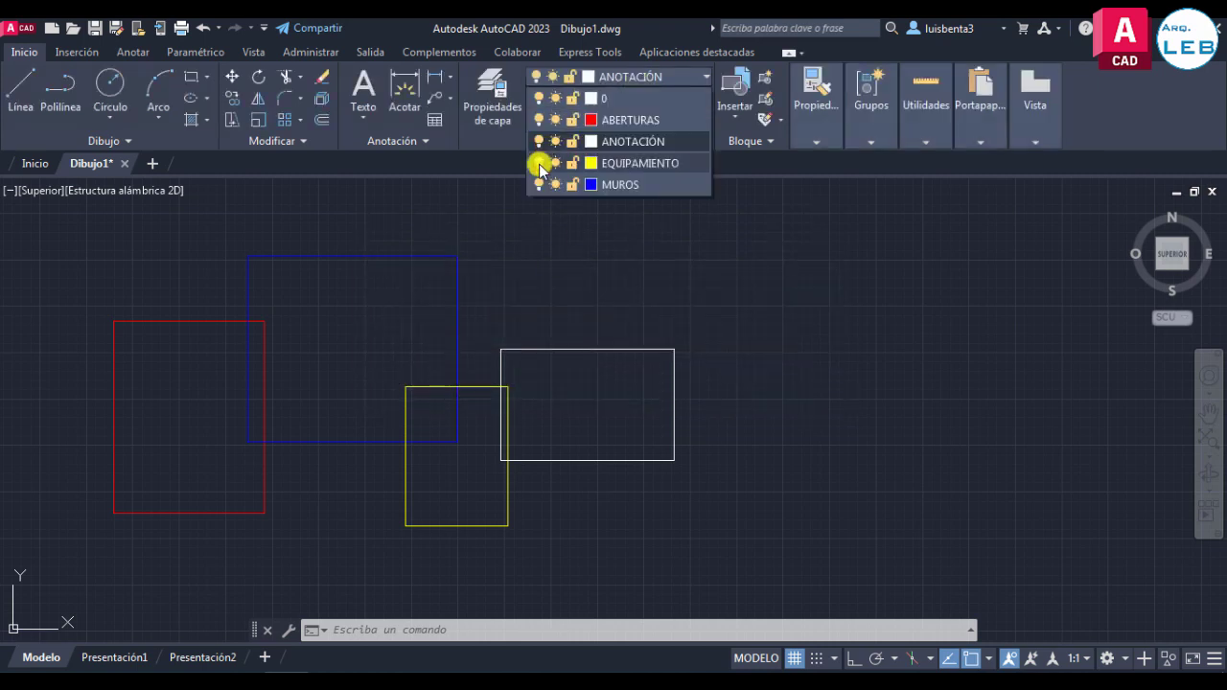
{"action": "left_click", "coordinate": [540, 163]}
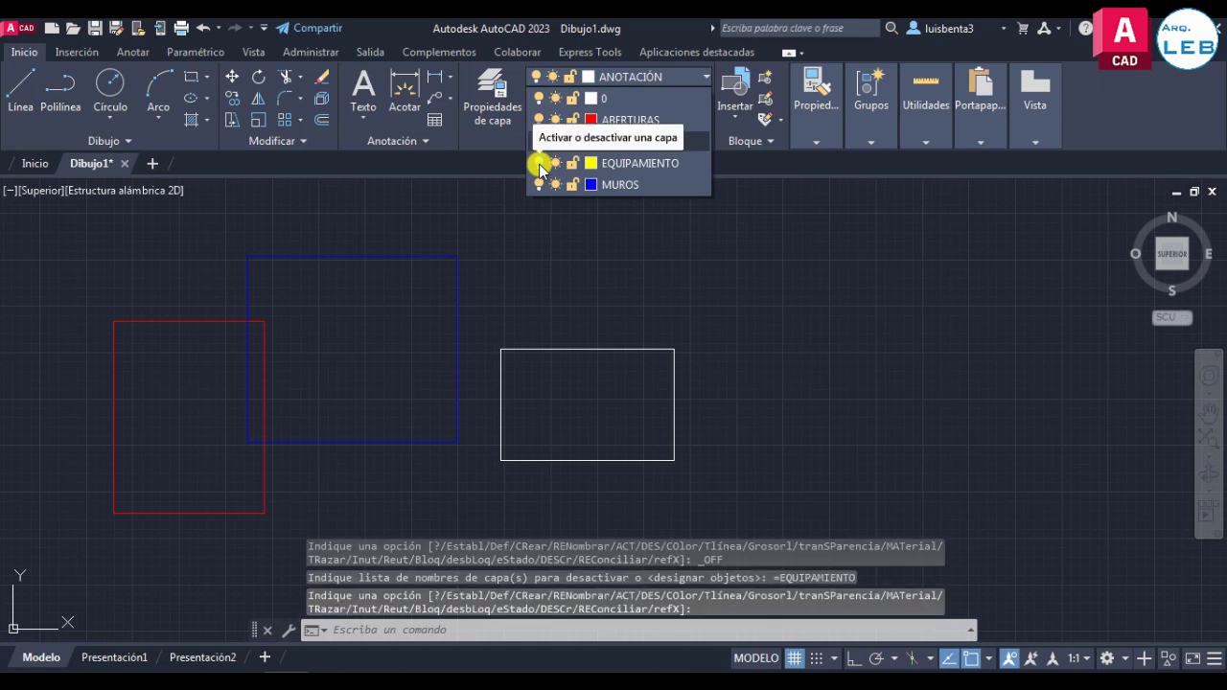
{"action": "left_click", "coordinate": [538, 163]}
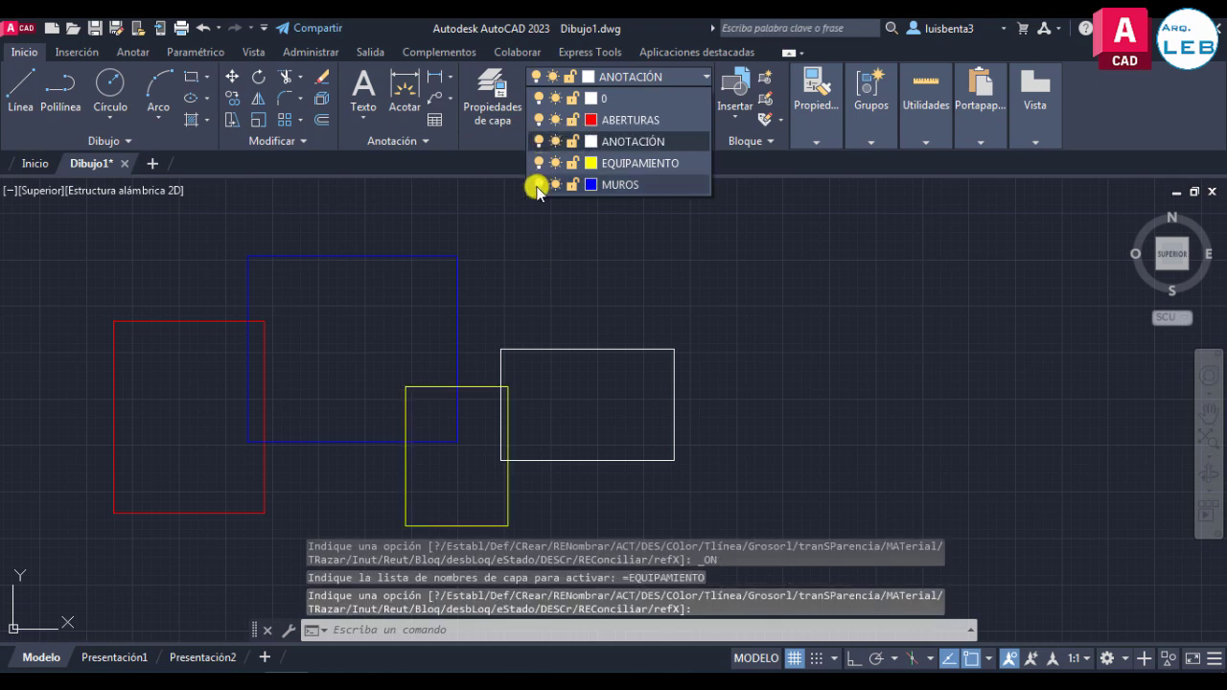
{"action": "left_click", "coordinate": [538, 184]}
{"action": "left_click", "coordinate": [538, 184]}
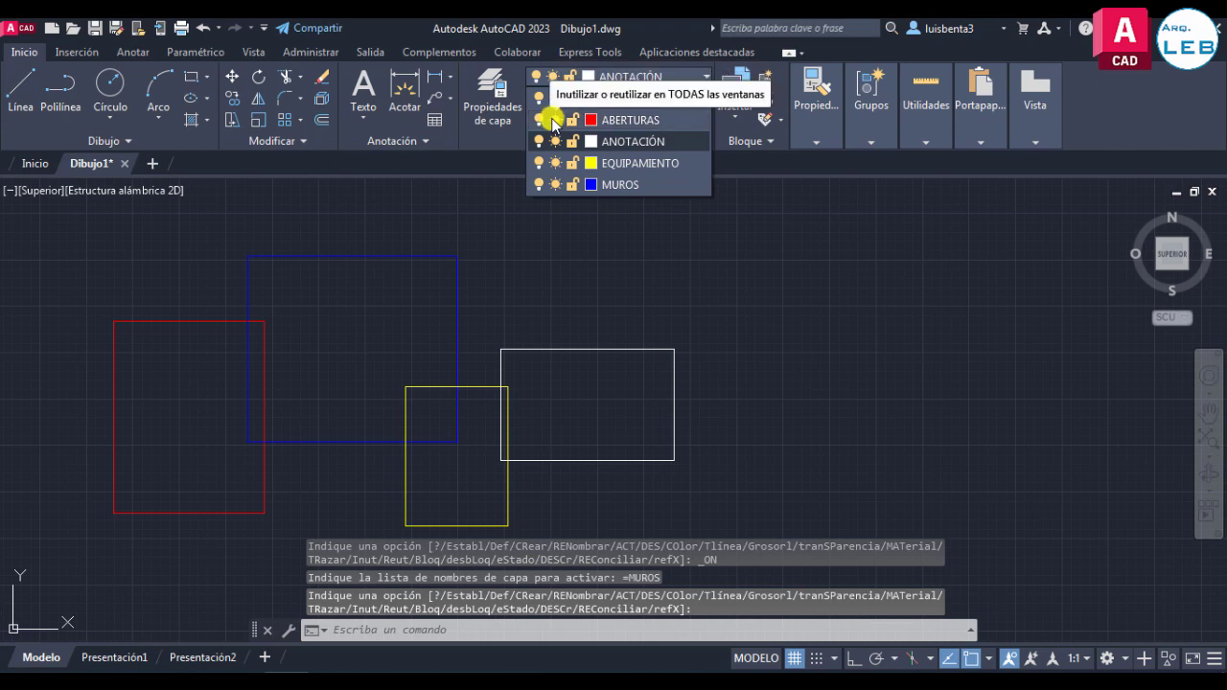
Step: Freeze and thaw ABERTURAS and EQUIPAMIENTO, then lock ABERTURAS
{"action": "left_click", "coordinate": [555, 120]}
{"action": "left_click", "coordinate": [555, 121]}
{"action": "left_click", "coordinate": [555, 163]}
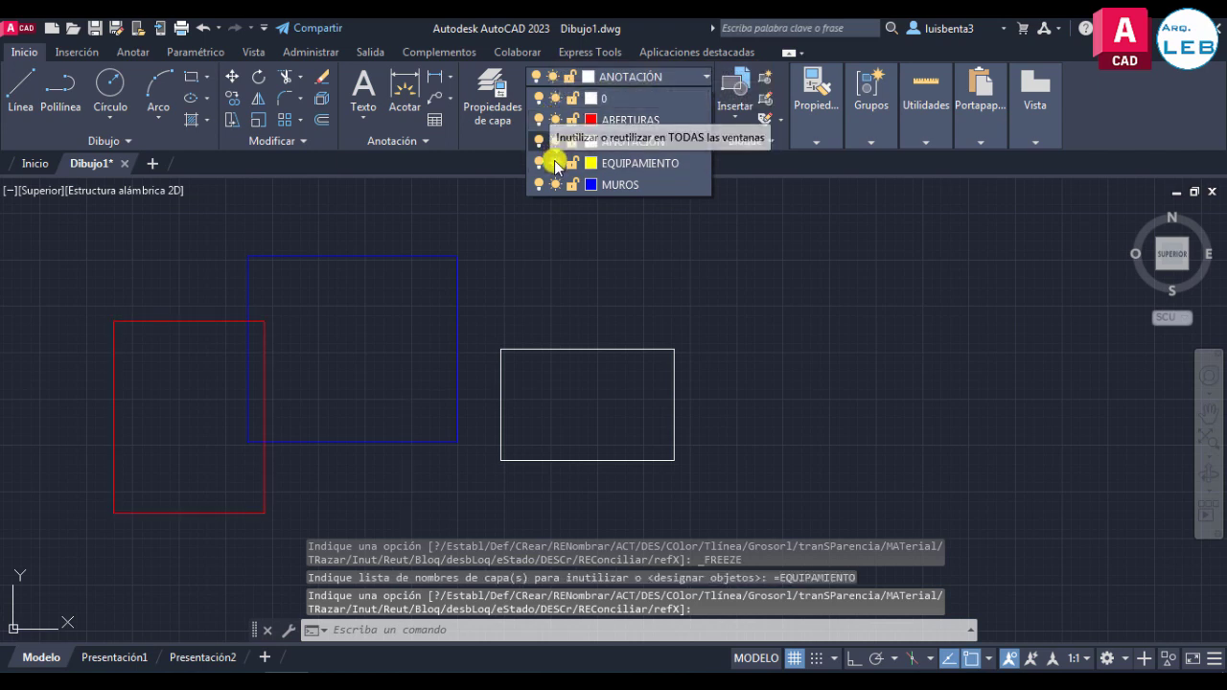
{"action": "left_click", "coordinate": [555, 164]}
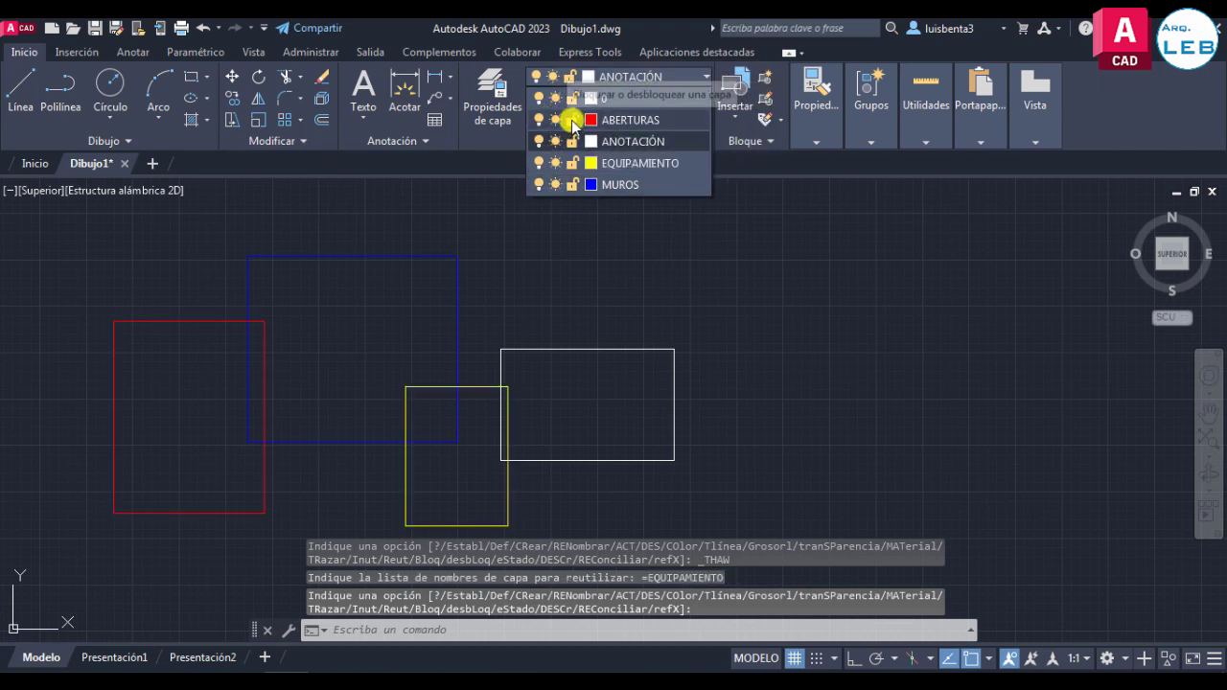
{"action": "left_click", "coordinate": [573, 121]}
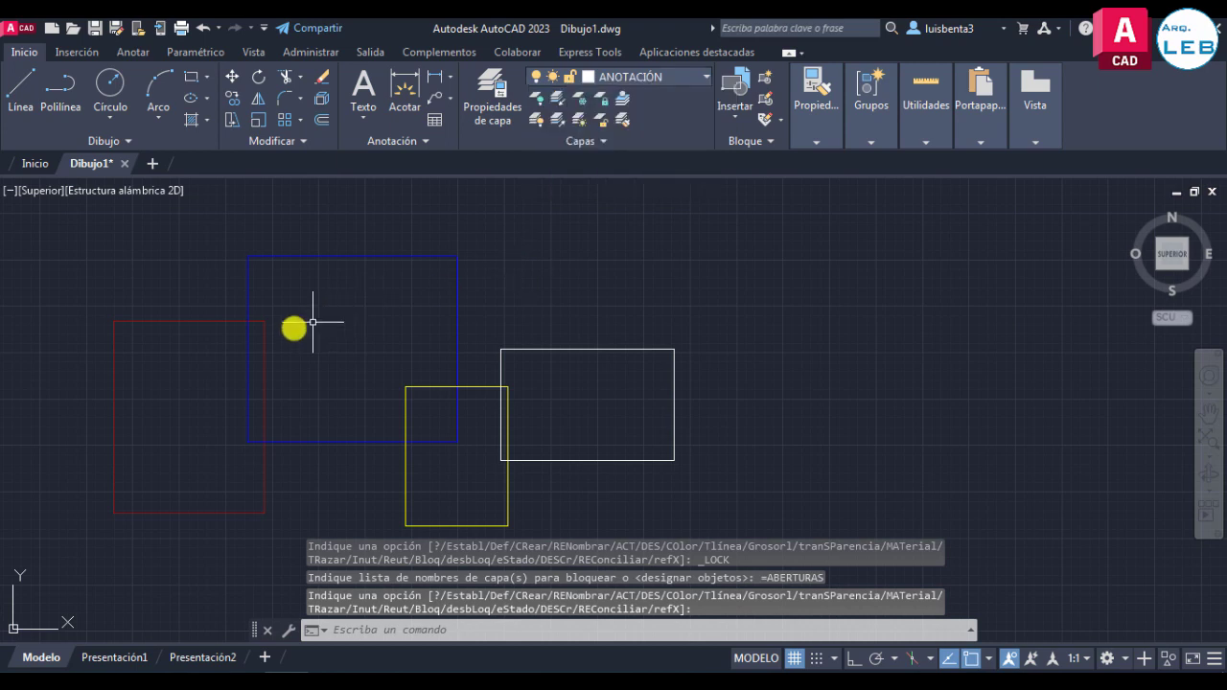
Step: Stretch the blue MUROS rectangle's top-right corner grip, after the locked red rectangle fails to select
{"action": "left_click", "coordinate": [264, 333]}
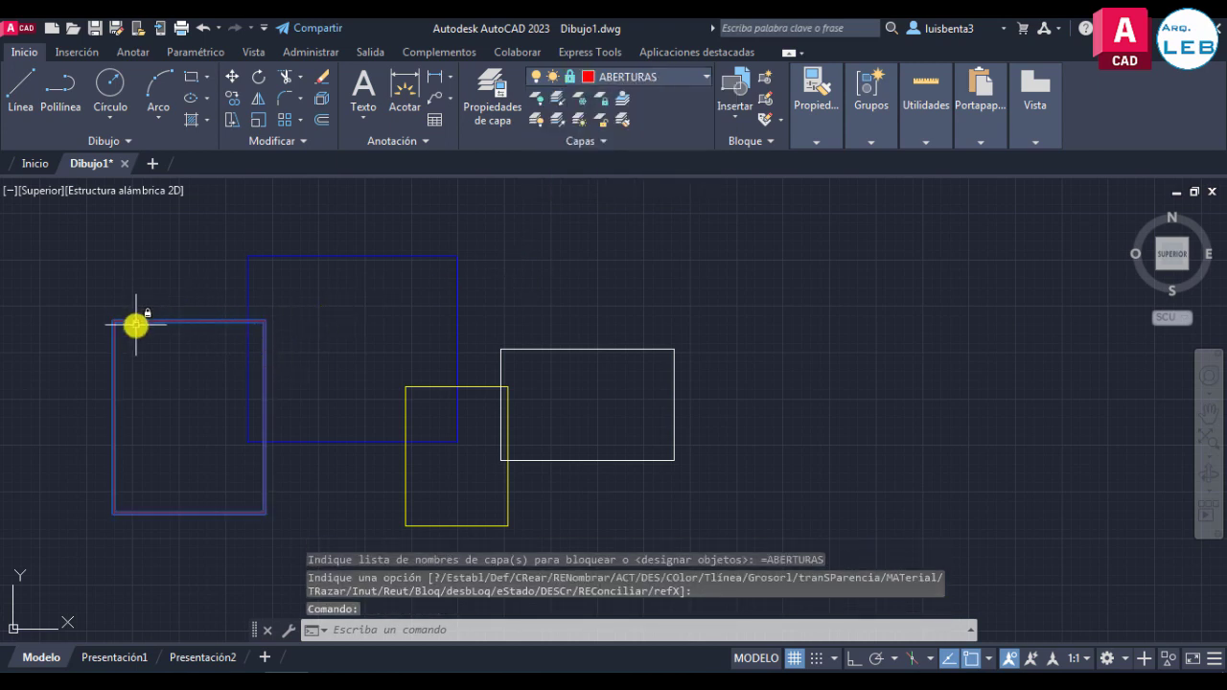
{"action": "left_click", "coordinate": [343, 256]}
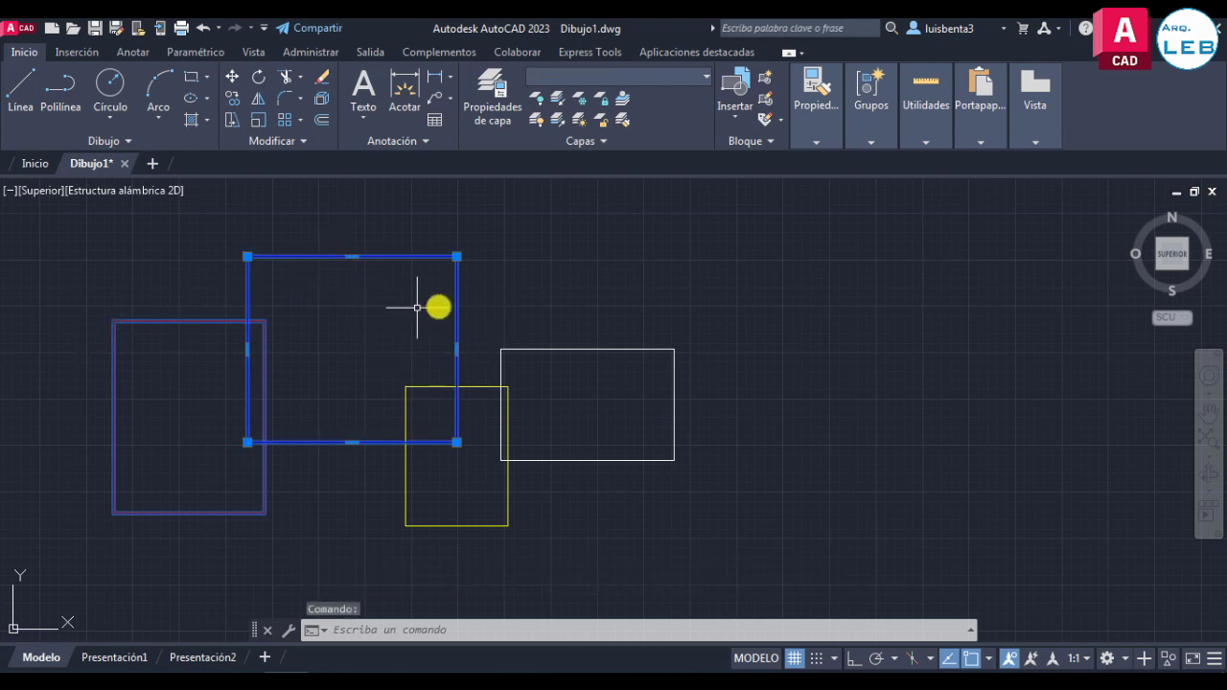
{"action": "left_click", "coordinate": [458, 257]}
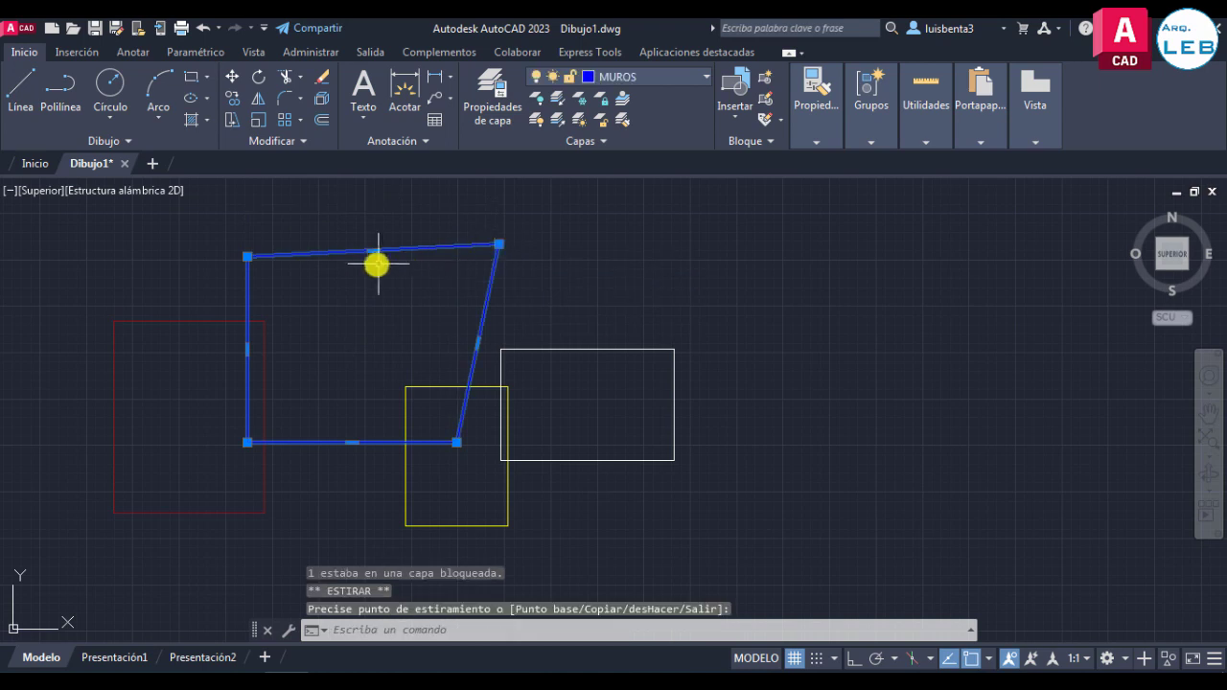
{"action": "left_click", "coordinate": [339, 227]}
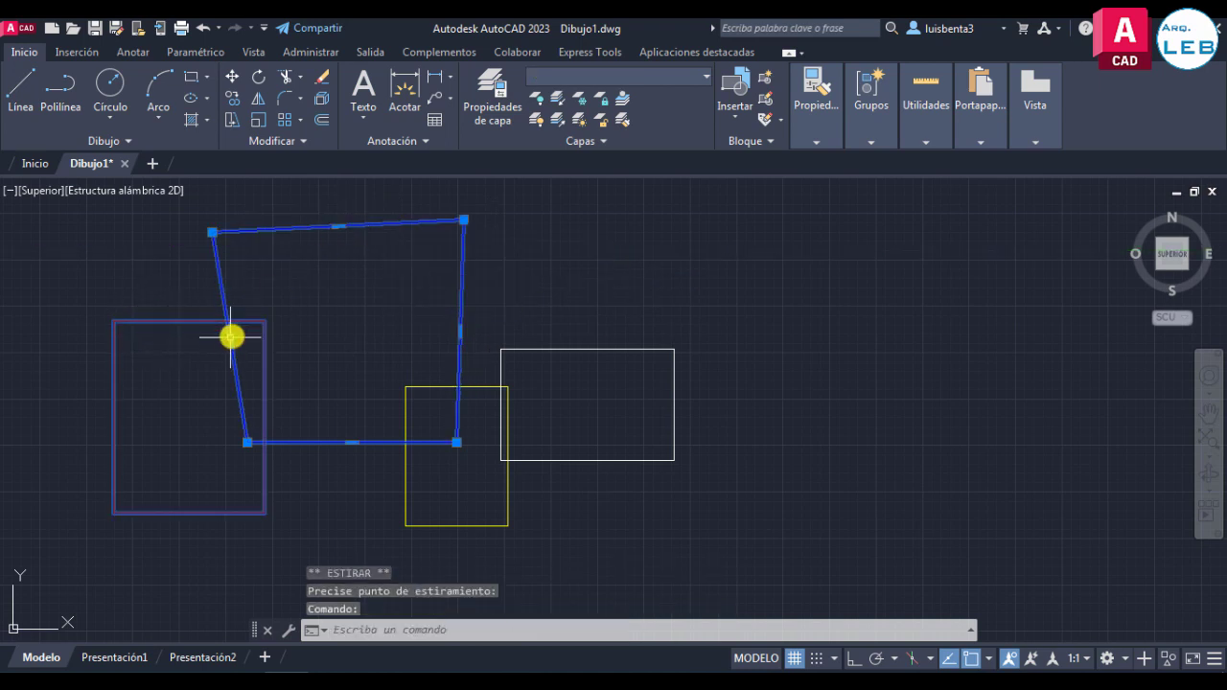
{"action": "key", "text": "Escape"}
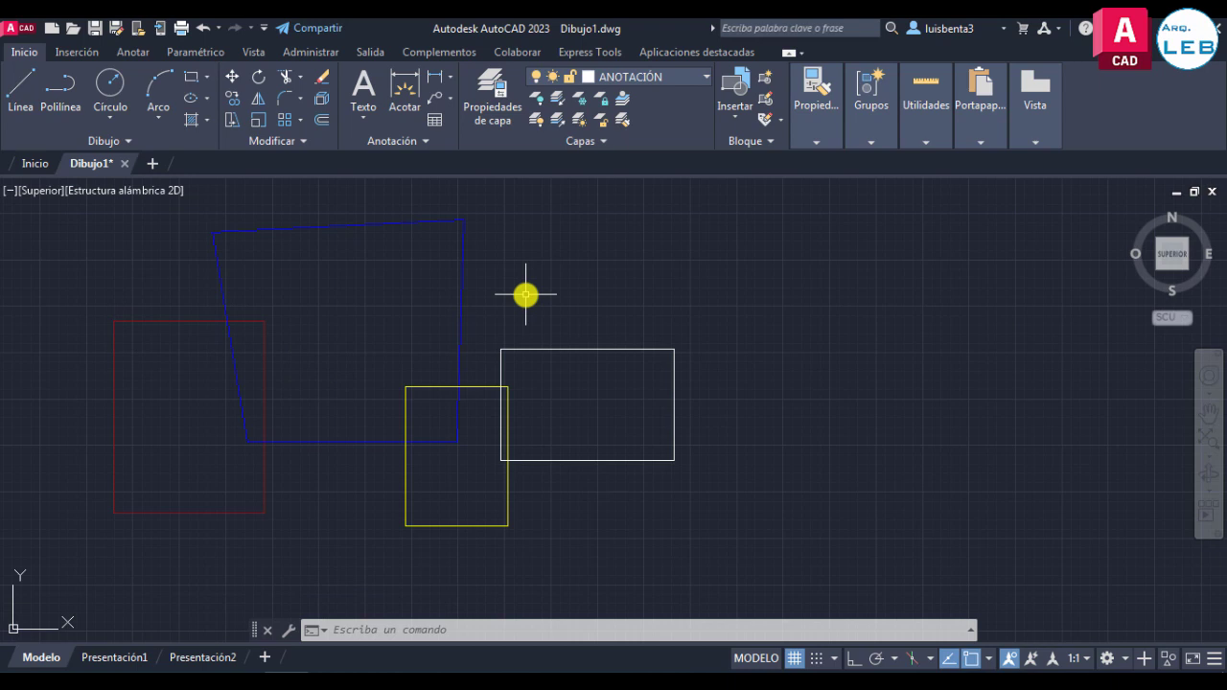